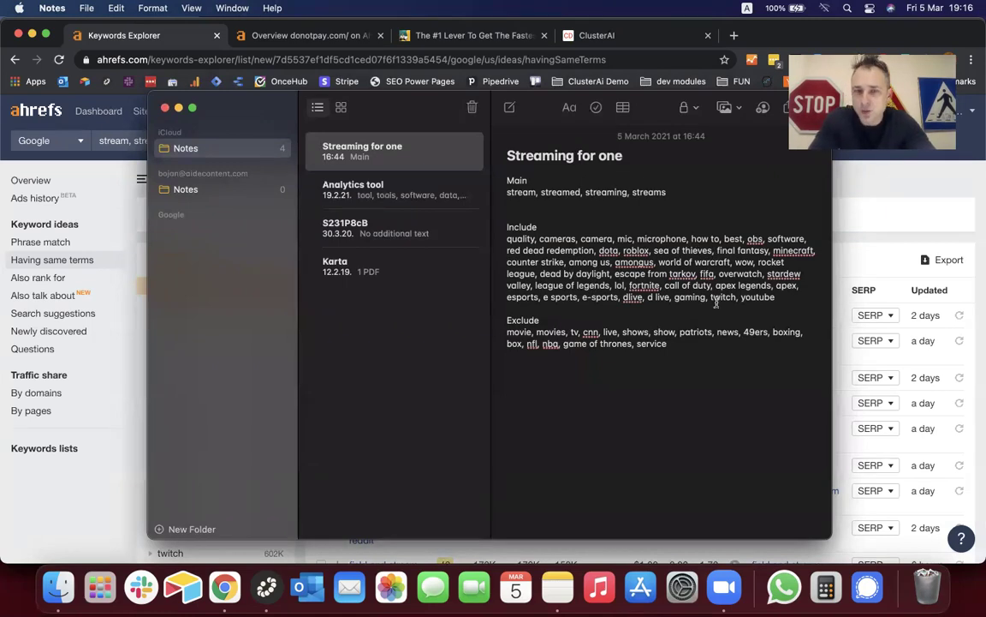
- Copy the Include list from the Streaming for one note and apply it as an Any word include filter in Ahrefs
drag(505, 239, 775, 295)
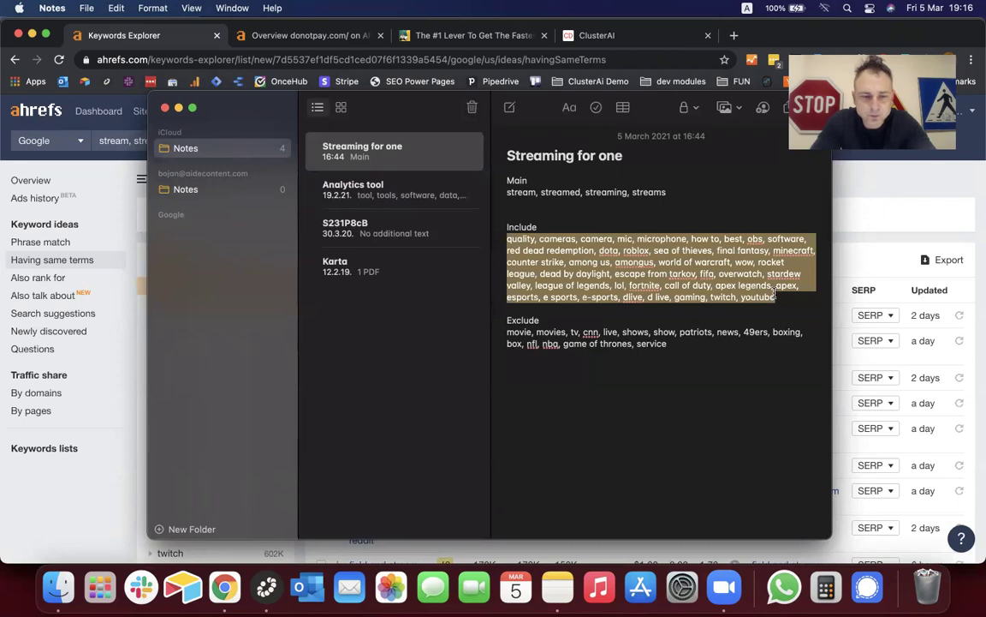
key(super+Tab)
click(573, 216)
click(598, 266)
key(super+a)
key(super+v)
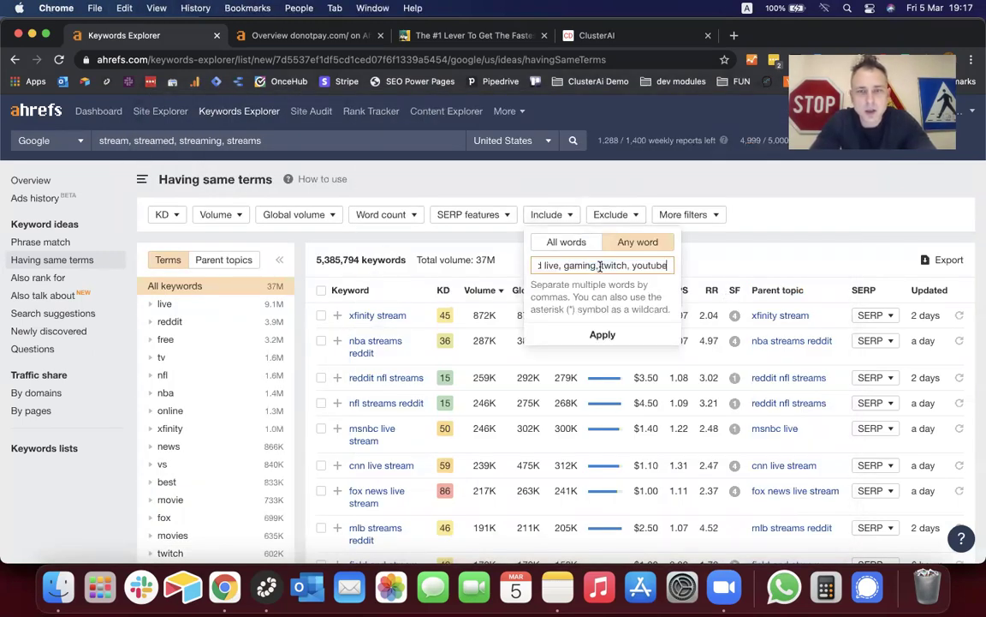
click(610, 334)
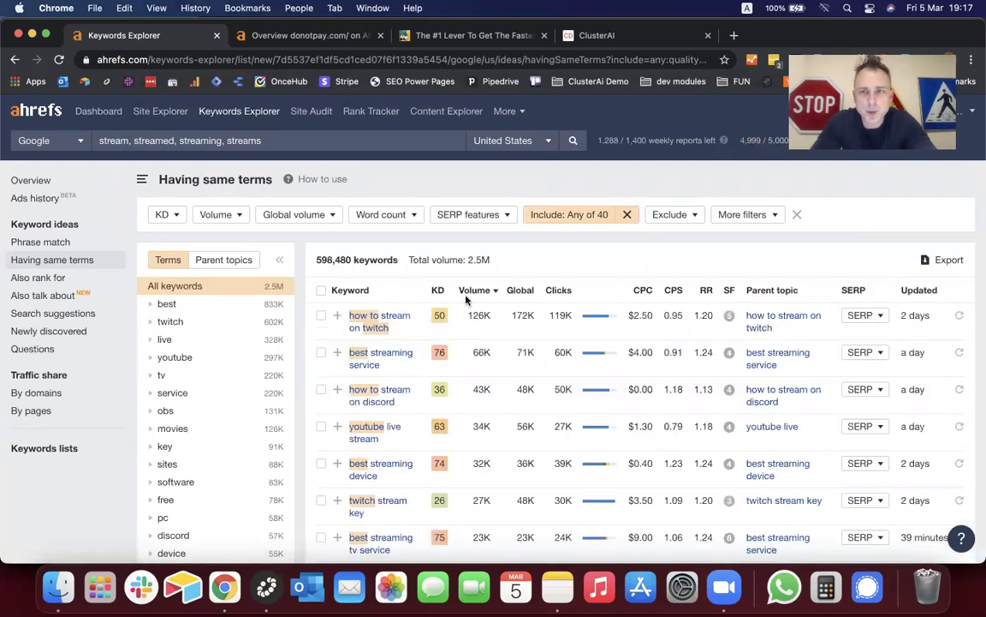
- Look through the filtered keyword ideas for irrelevant terms such as movies, TV, news and streaming services
mouse_move(580, 323)
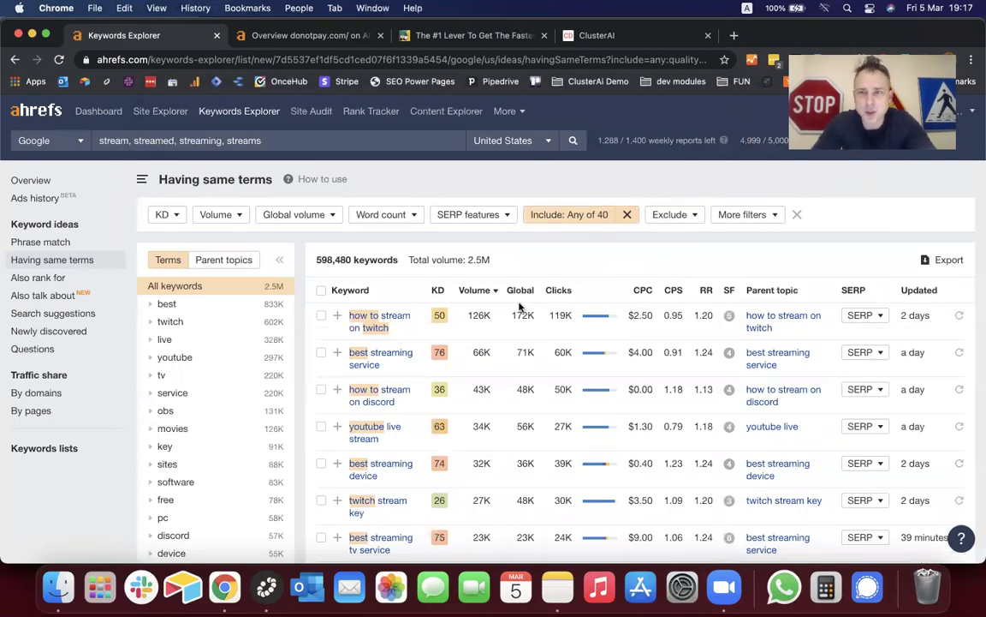
scroll(519, 307, down, 3)
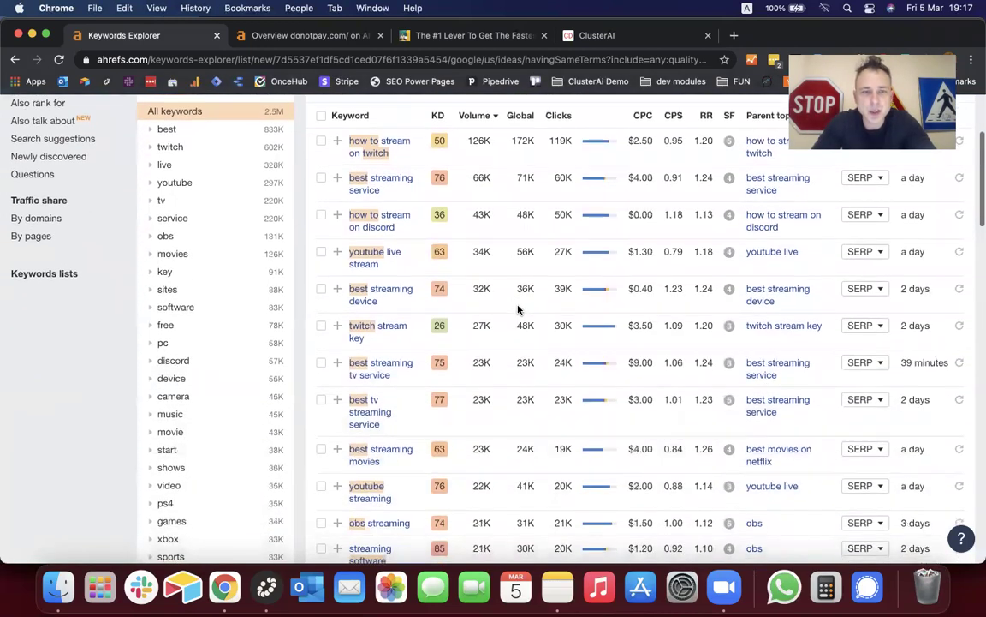
scroll(519, 310, down, 6)
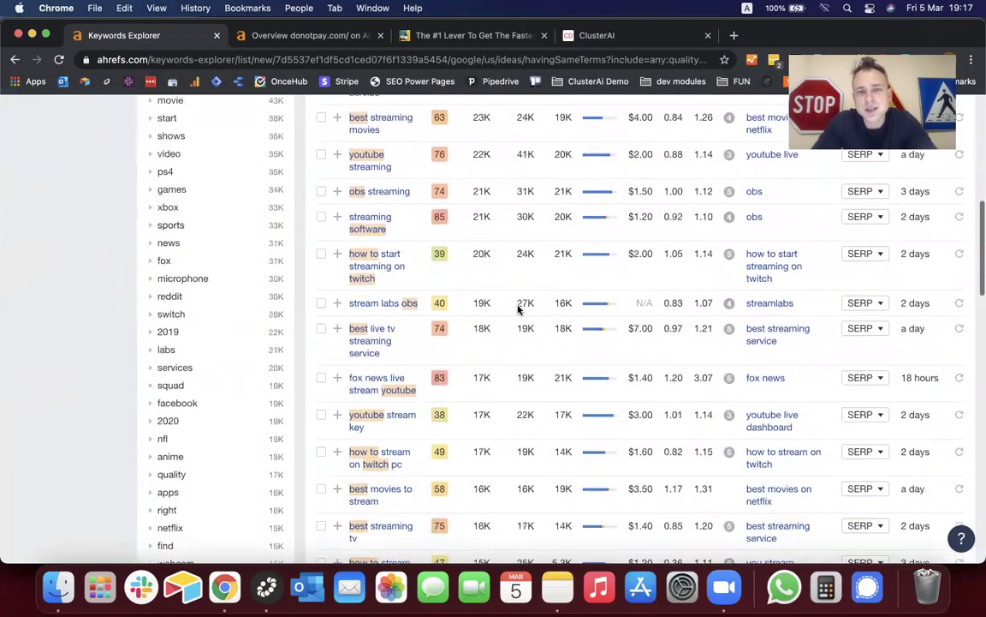
scroll(518, 310, down, 2)
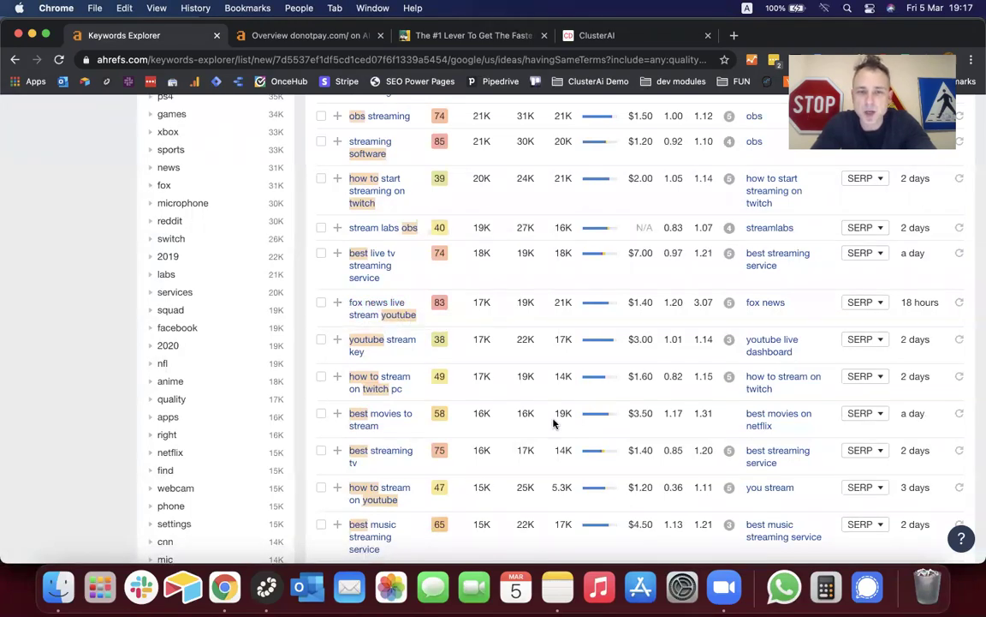
scroll(475, 308, down, 5)
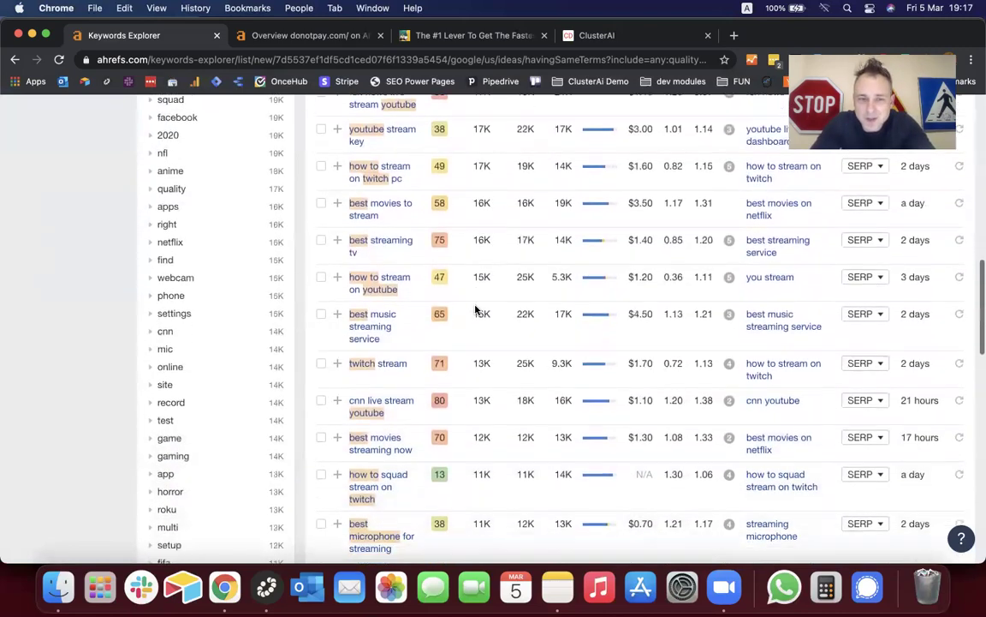
scroll(476, 310, down, 1)
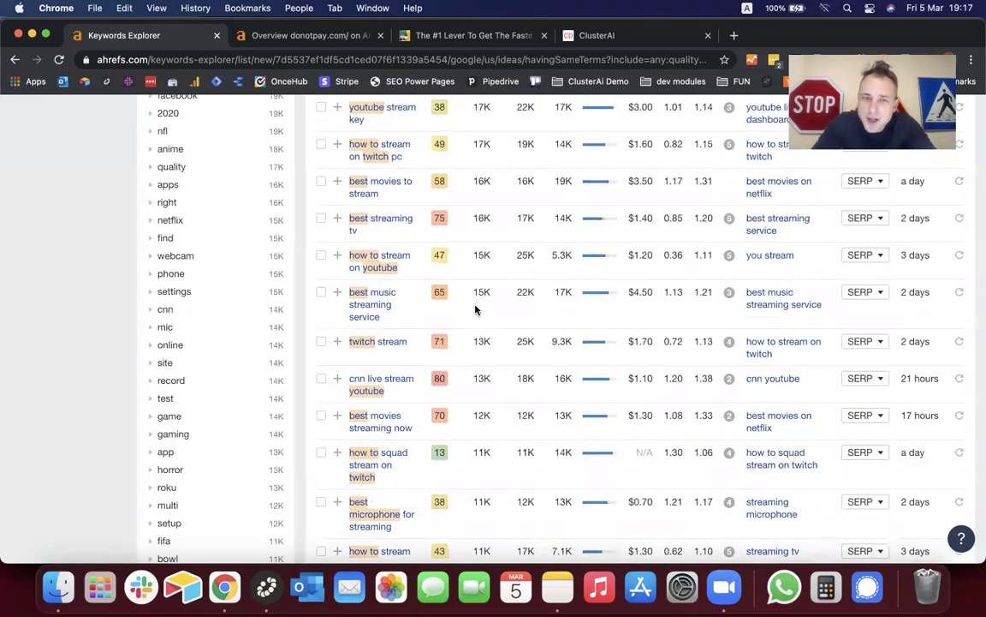
scroll(566, 312, up, 15)
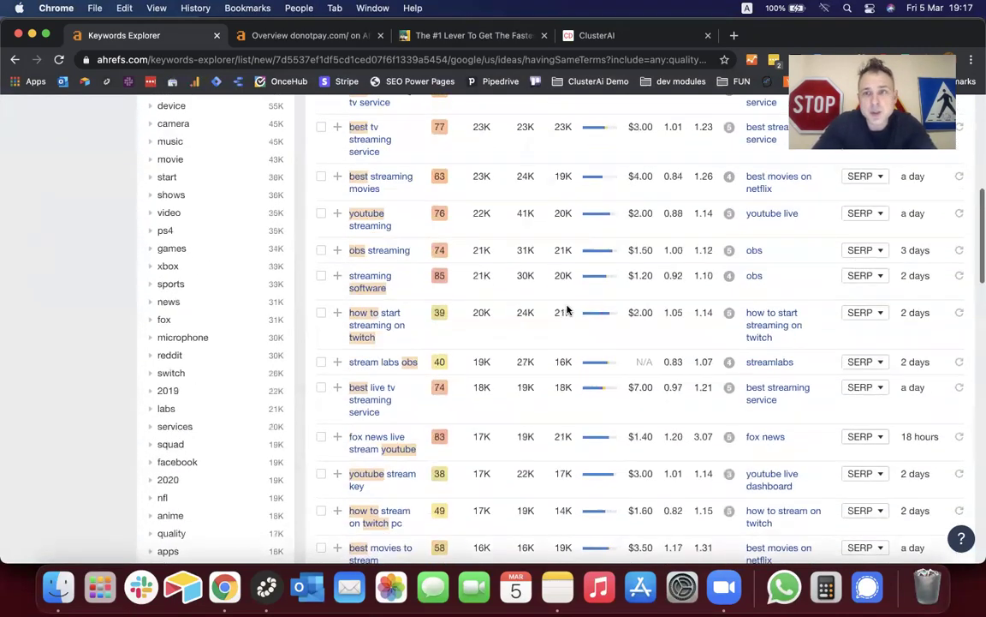
scroll(567, 310, up, 2)
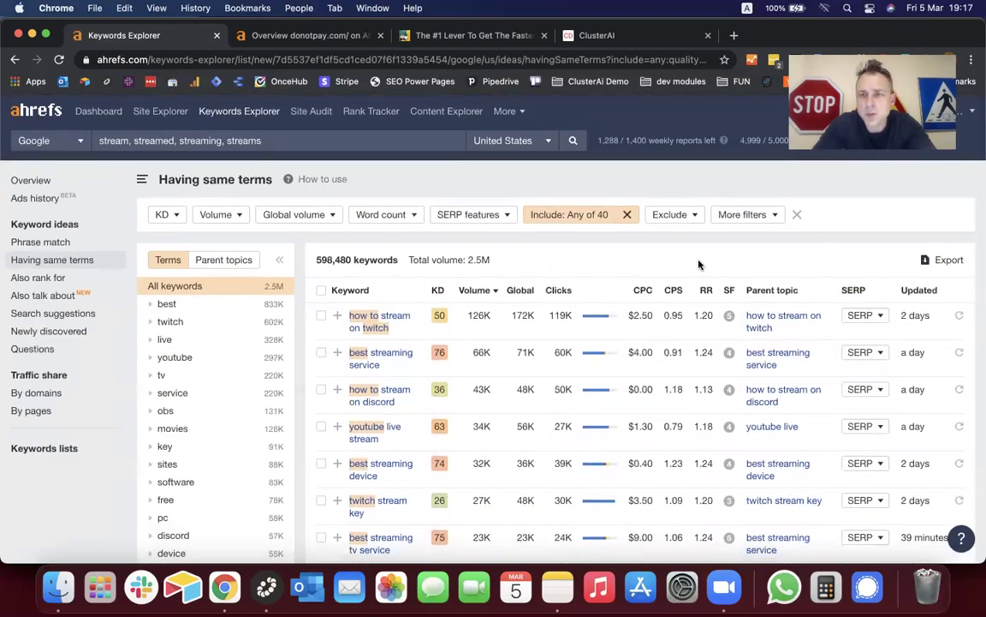
- Copy the Exclude list, from movie to service, out of the Streaming for one note and apply it as the Ahrefs exclude filter
key(super+Tab)
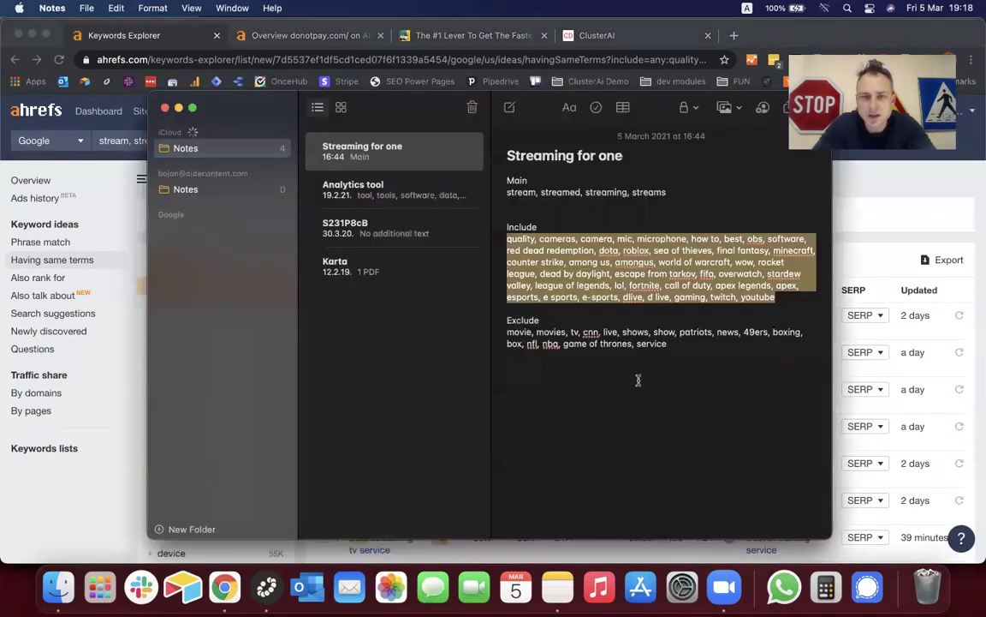
click(591, 330)
click(741, 340)
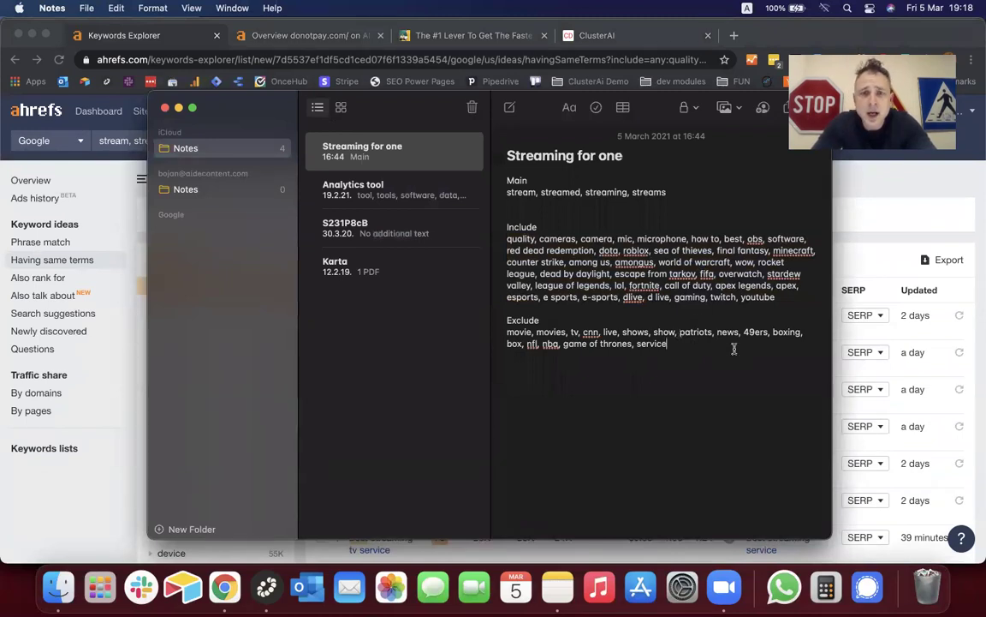
drag(507, 331, 686, 340)
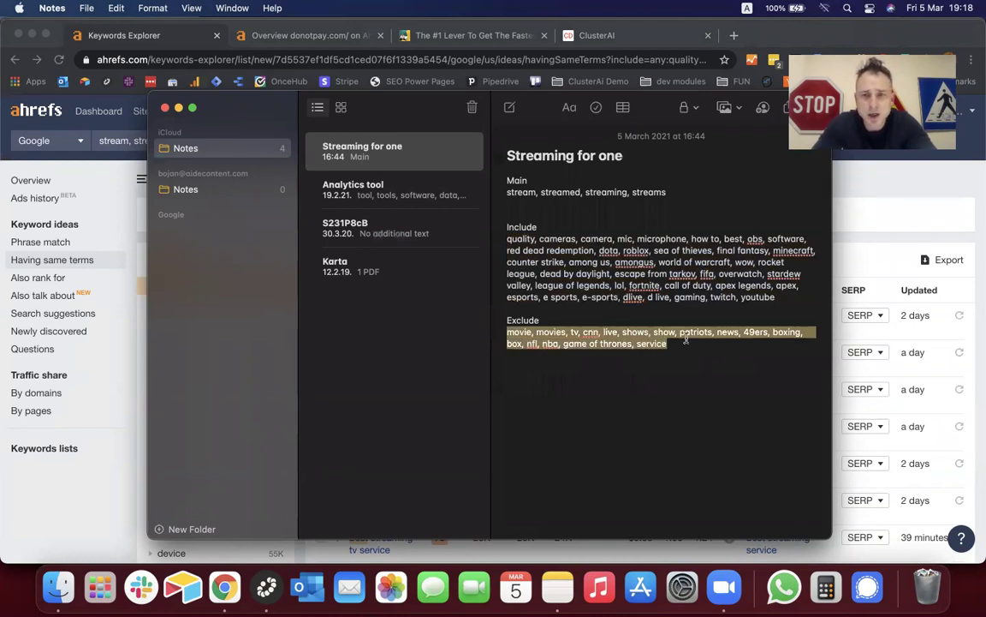
key(super+Tab)
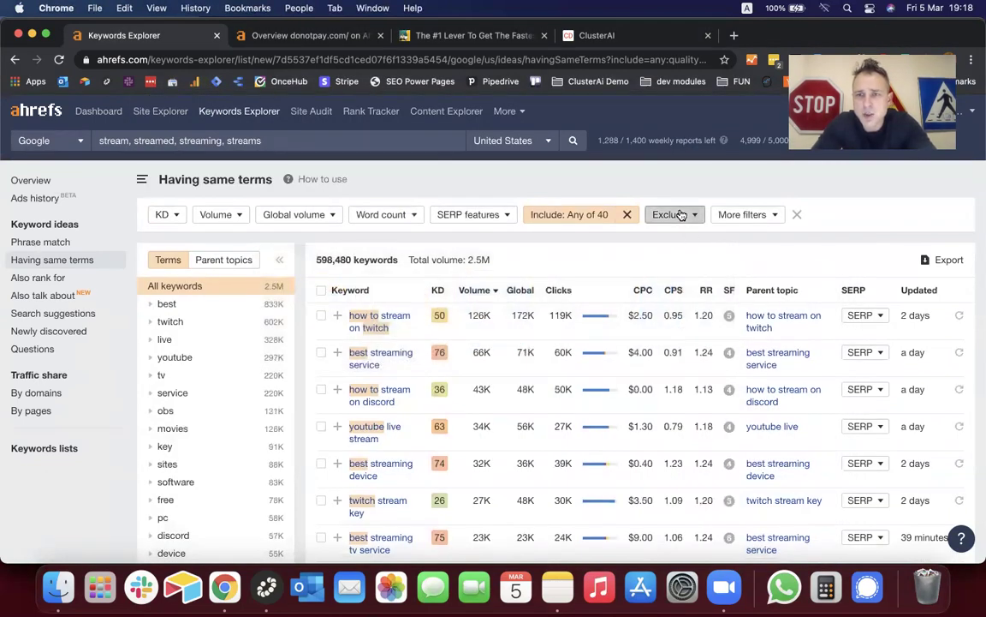
click(675, 214)
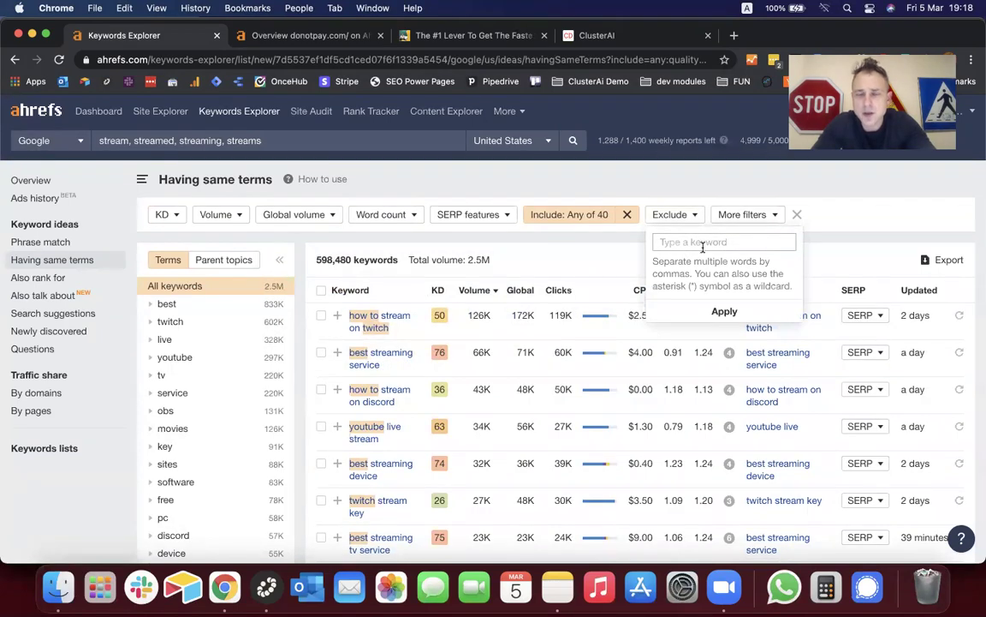
click(702, 243)
text(nba, game of thrones, service)
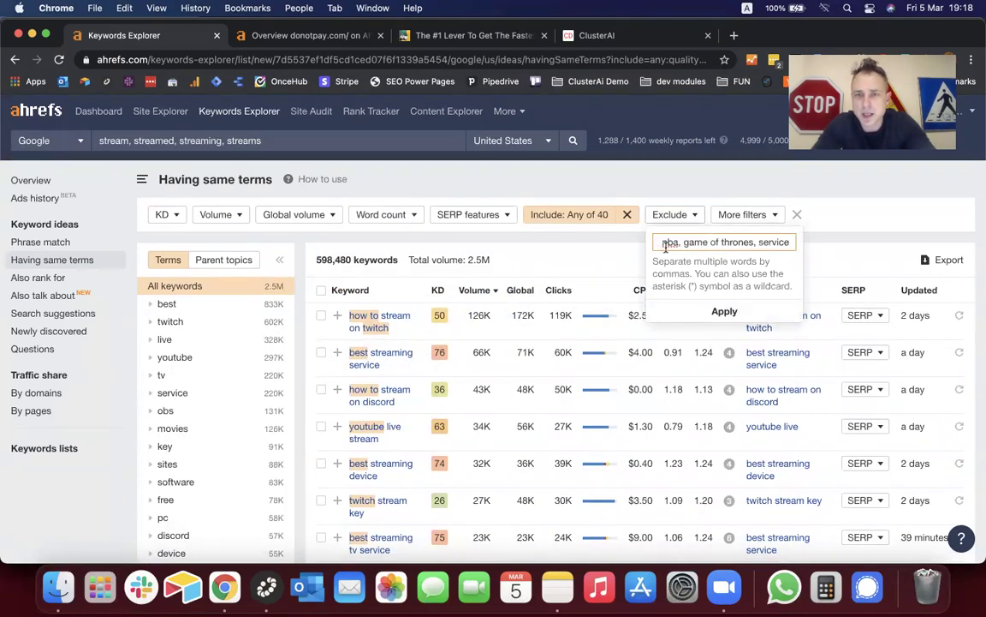
click(626, 273)
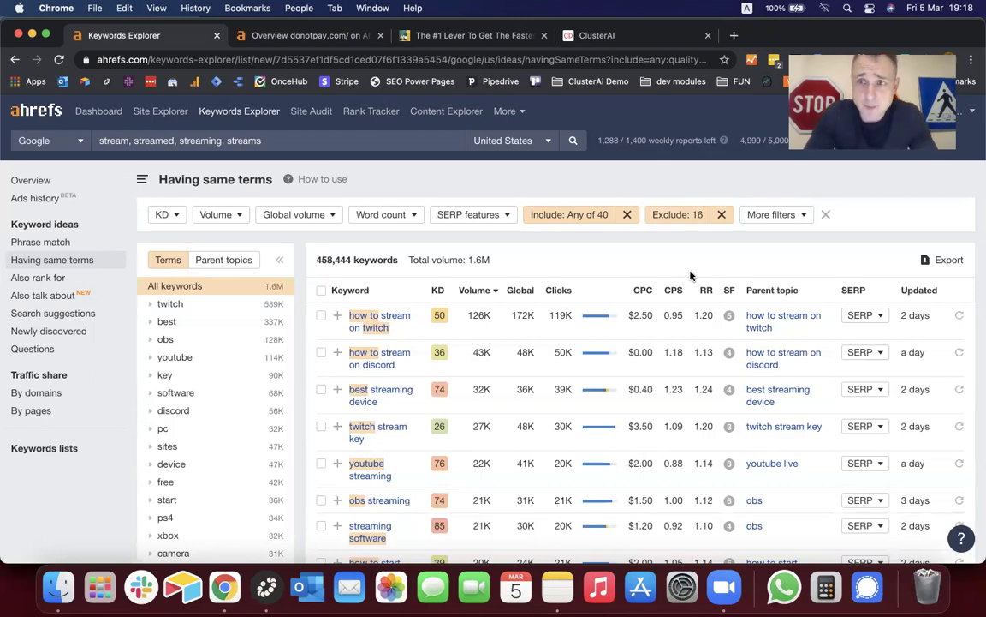
- Review the main, include and exclude term lists in the Streaming for one note, returning to the Ahrefs keyword results
click(572, 582)
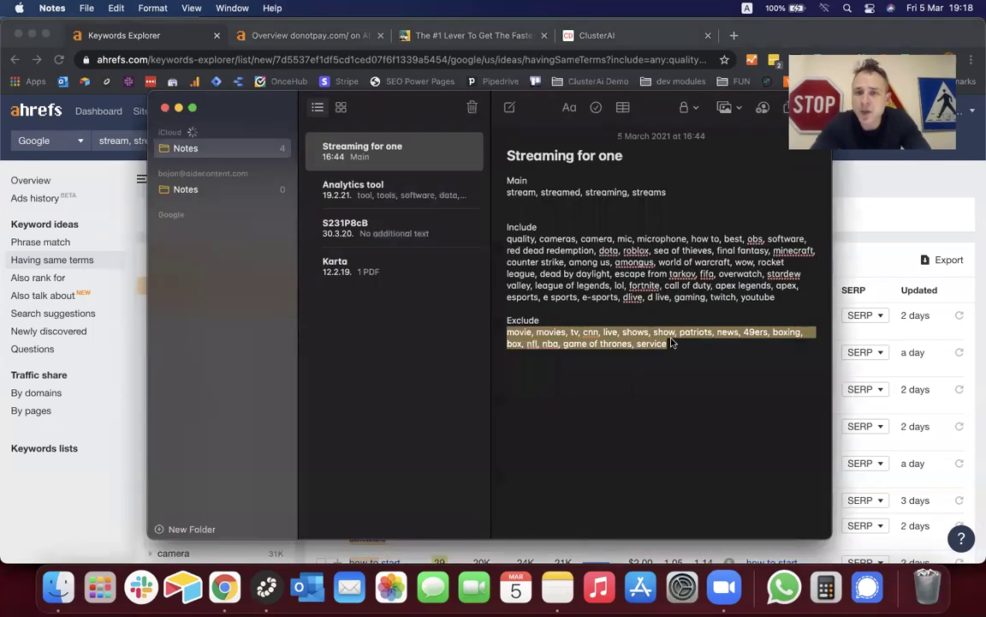
click(707, 352)
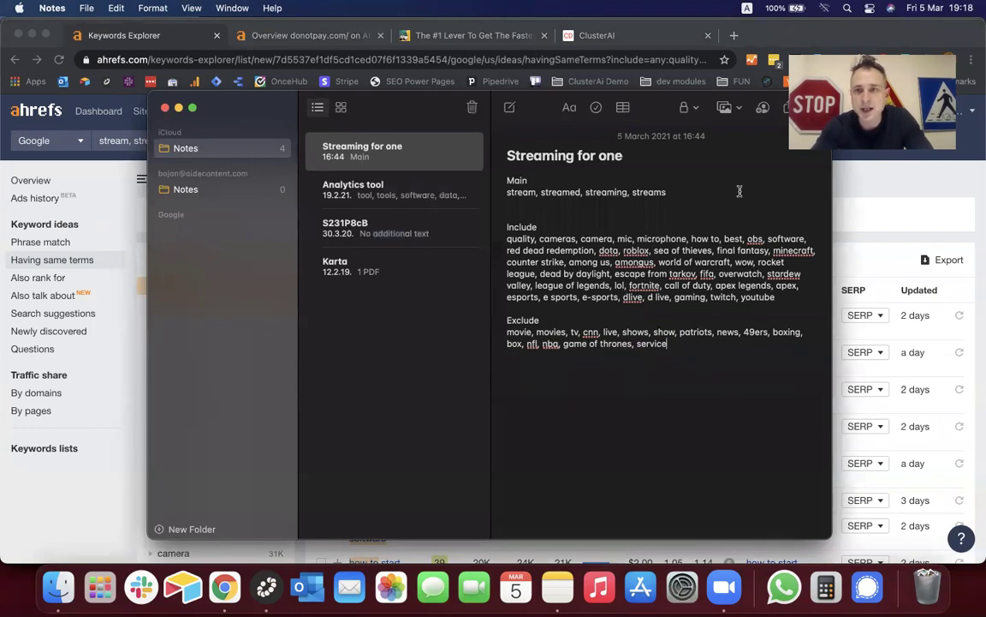
click(861, 192)
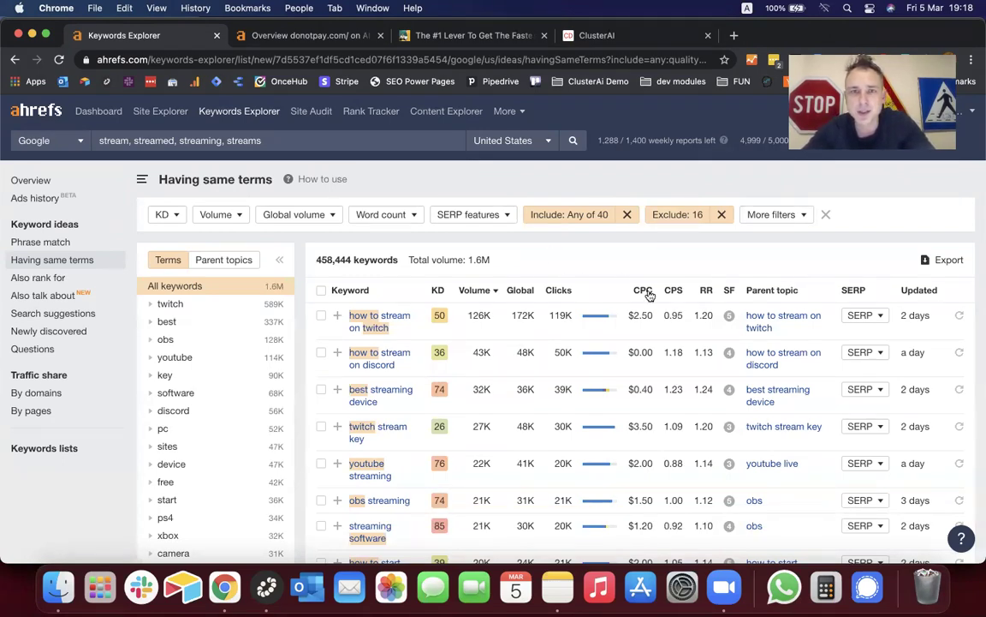
- Filter the keyword ideas to a minimum search volume of 10
mouse_move(649, 294)
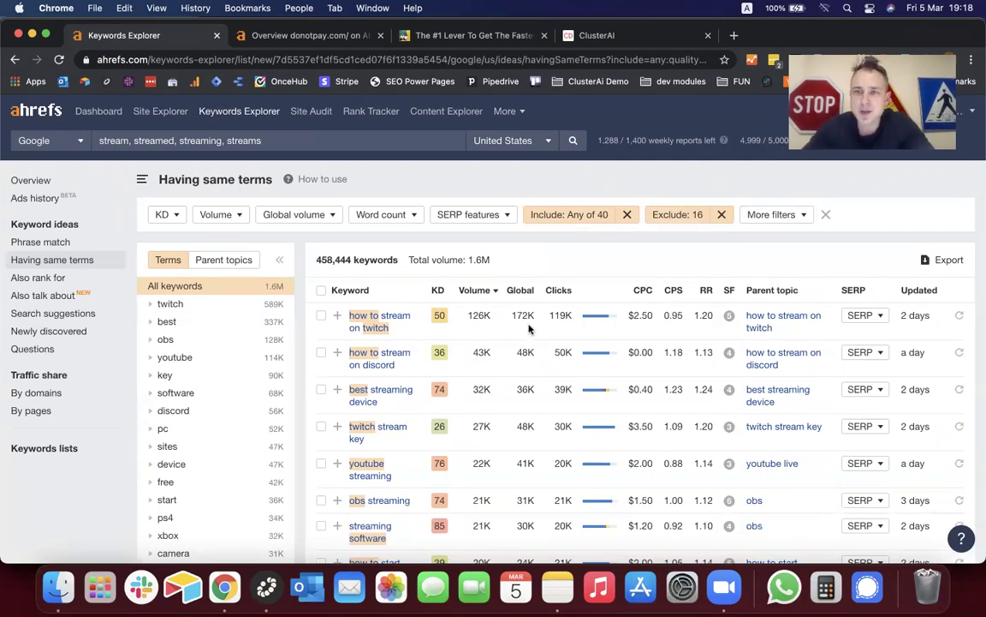
click(233, 214)
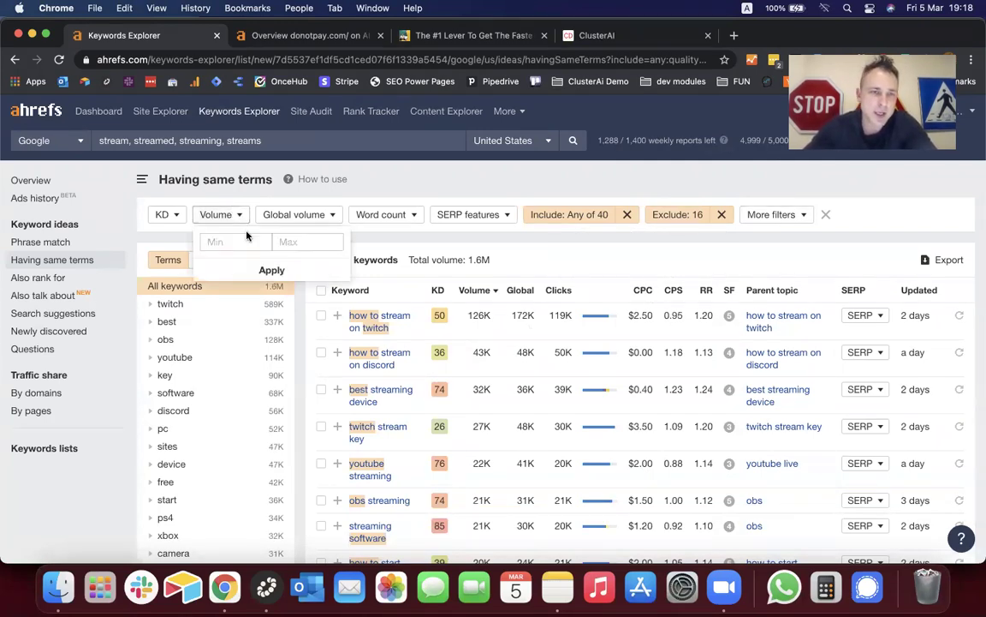
text(10)
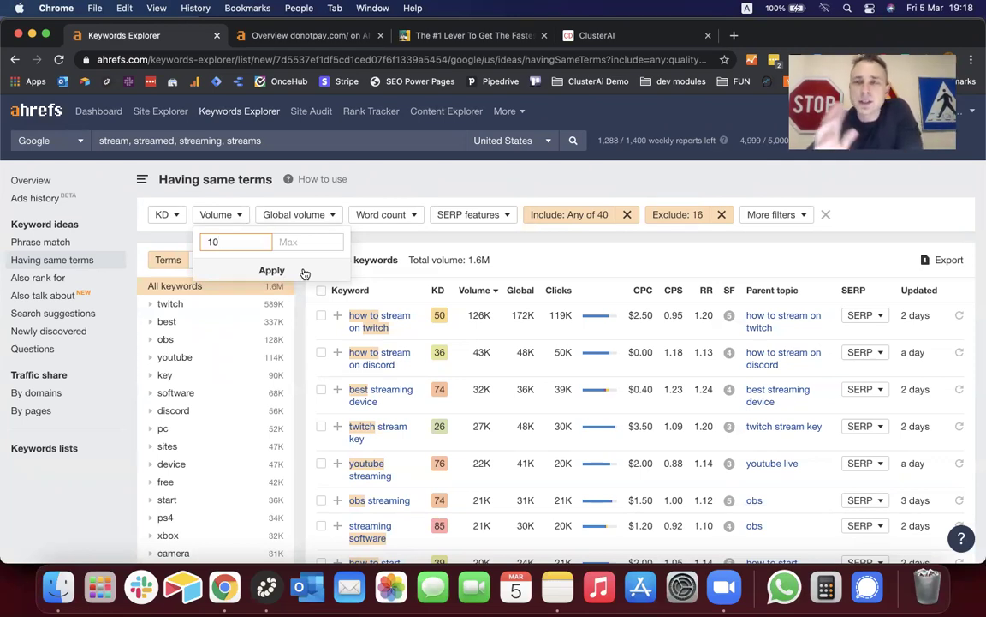
click(304, 271)
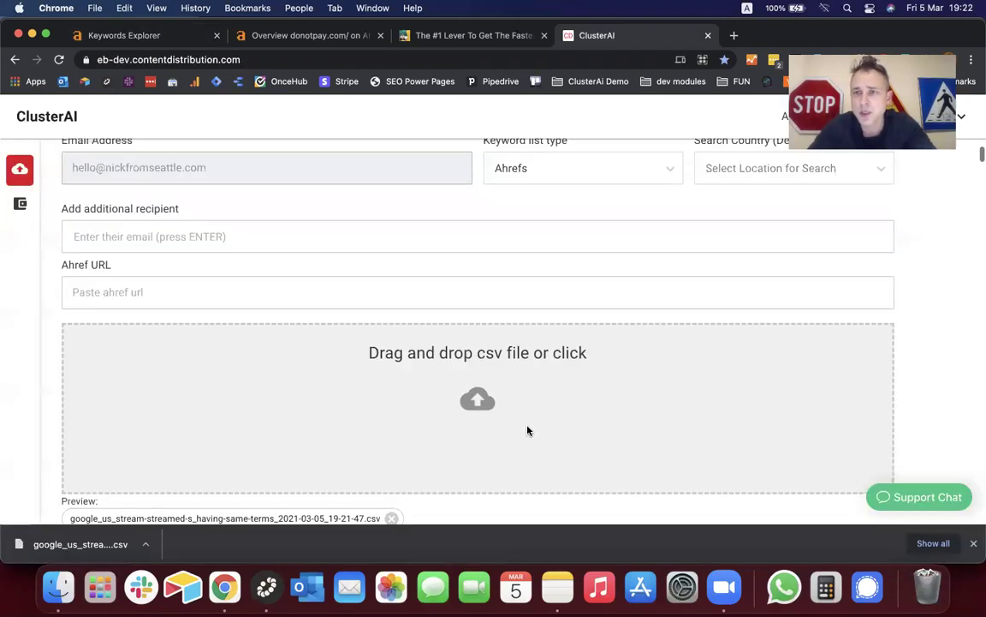
- Dismiss the downloads bar on the ClusterAI import page and switch to the other Chrome profile holding the keyword groupings spreadsheet
scroll(541, 299, up, 2)
scroll(542, 299, up, 2)
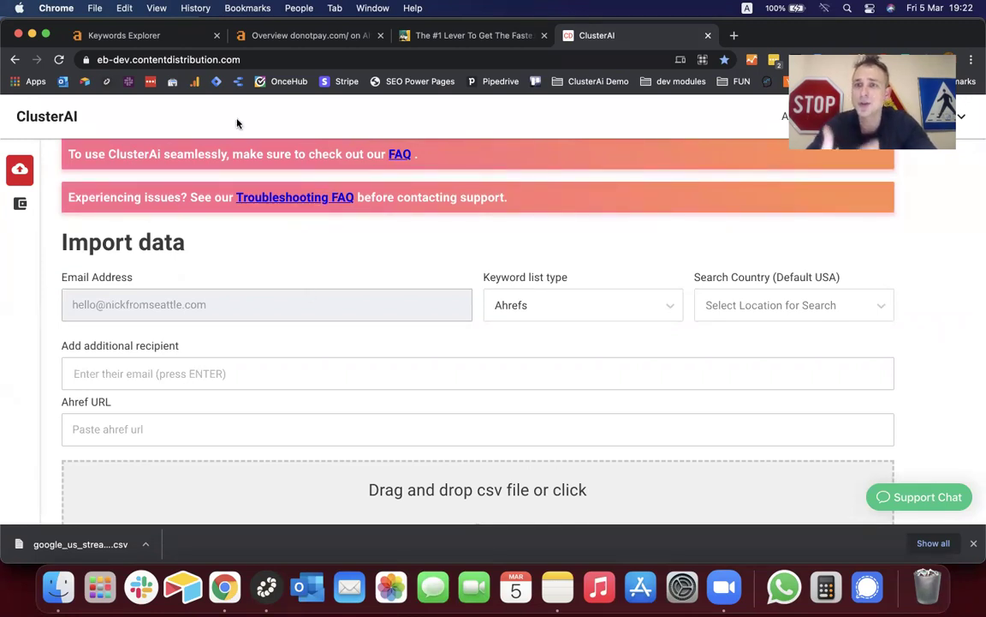
click(976, 544)
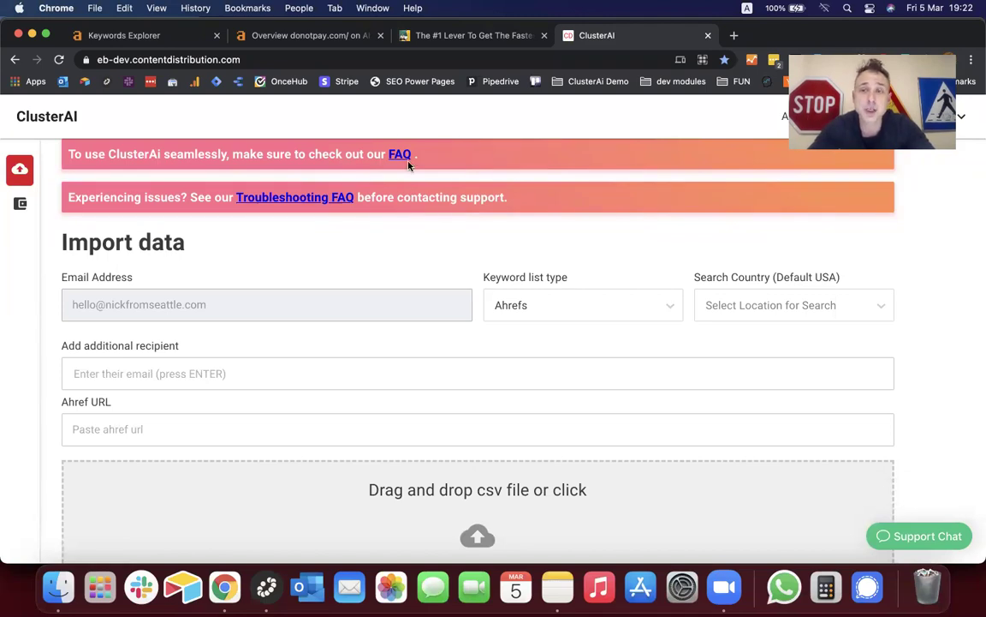
click(296, 7)
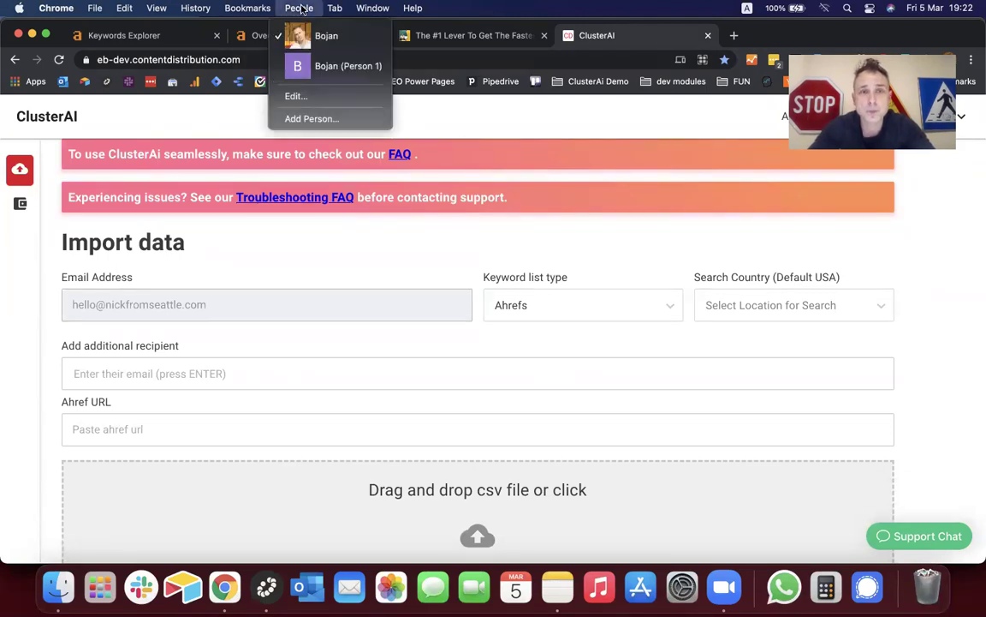
click(341, 67)
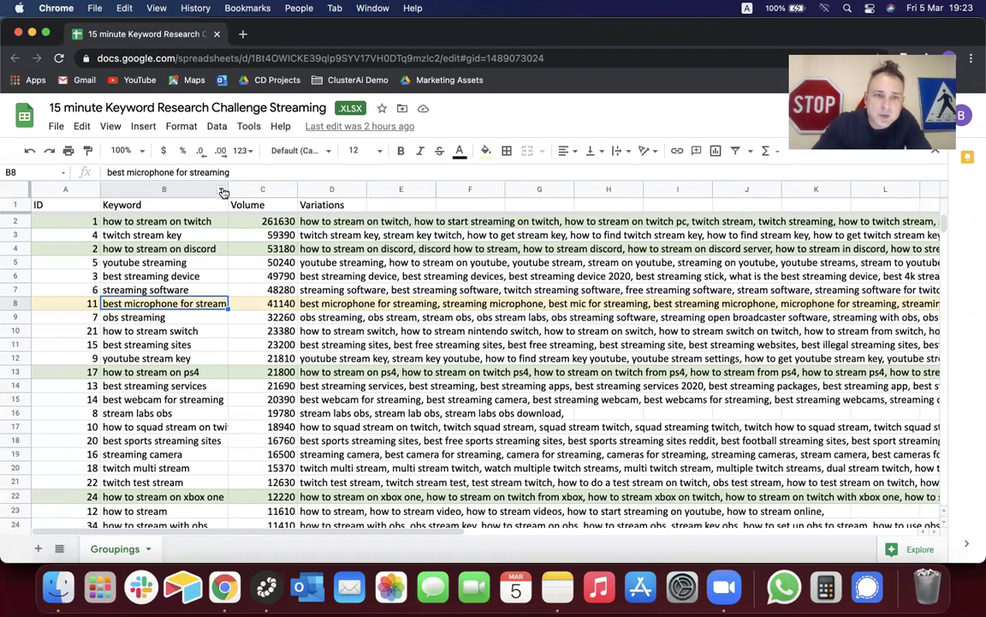
- Widen the Keyword column to fit its terms, and examine the Twitch keyword's variations and the Discord and PS4 rows
drag(229, 189, 254, 189)
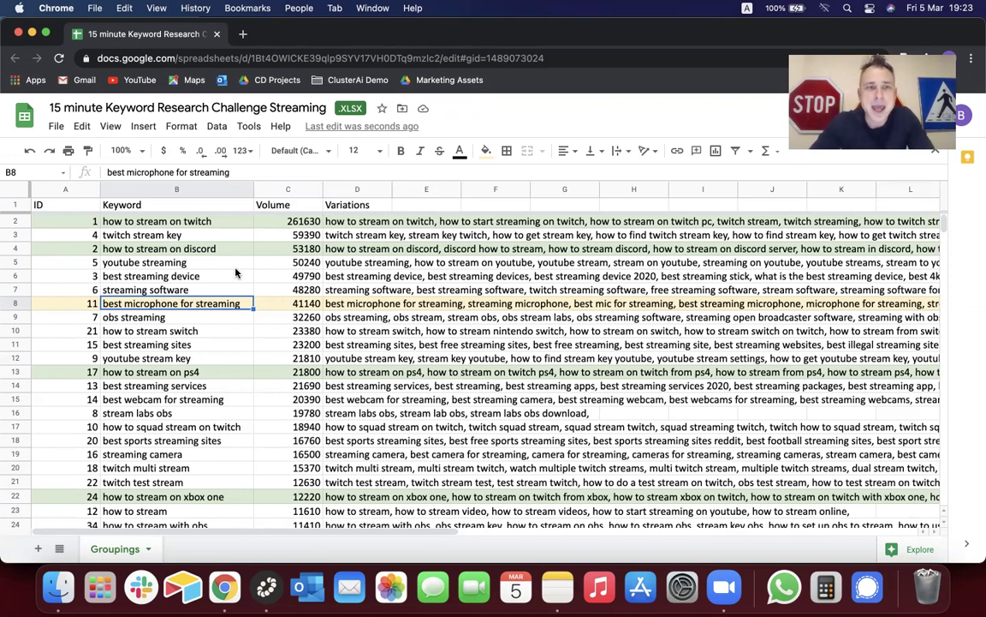
click(248, 236)
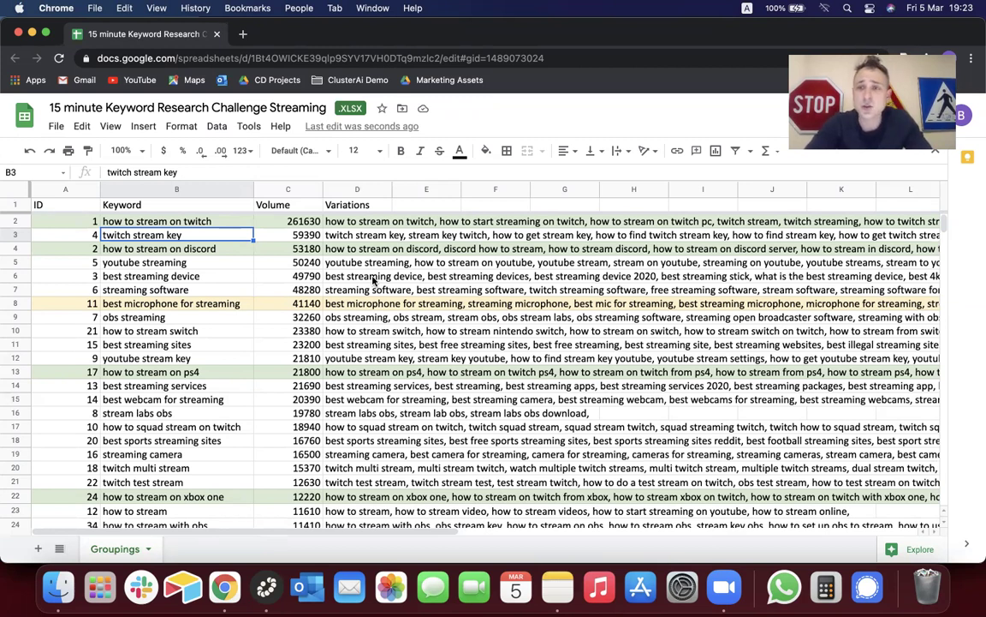
double_click(350, 221)
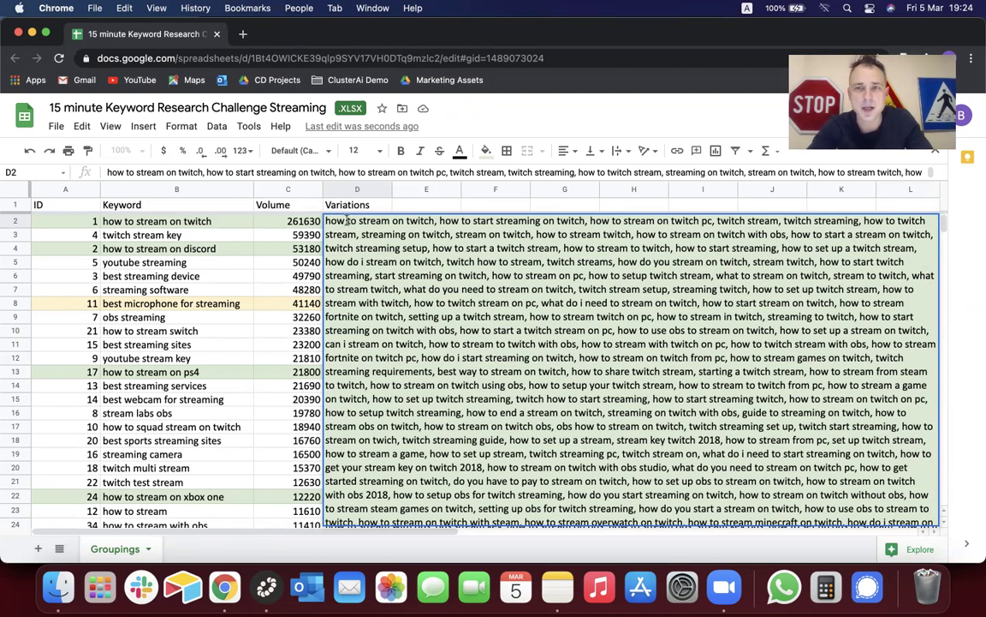
click(157, 249)
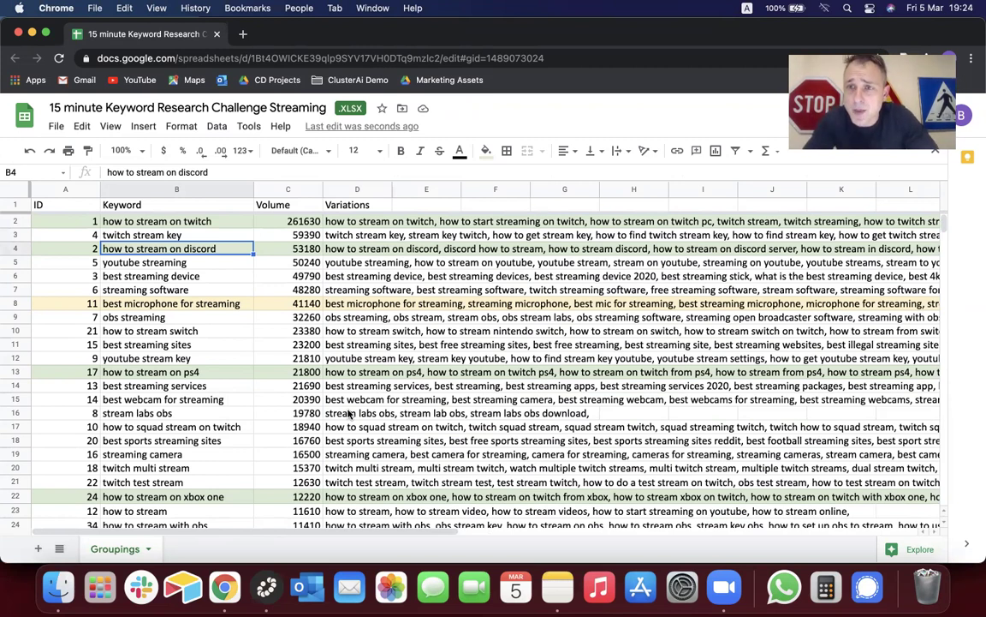
click(109, 371)
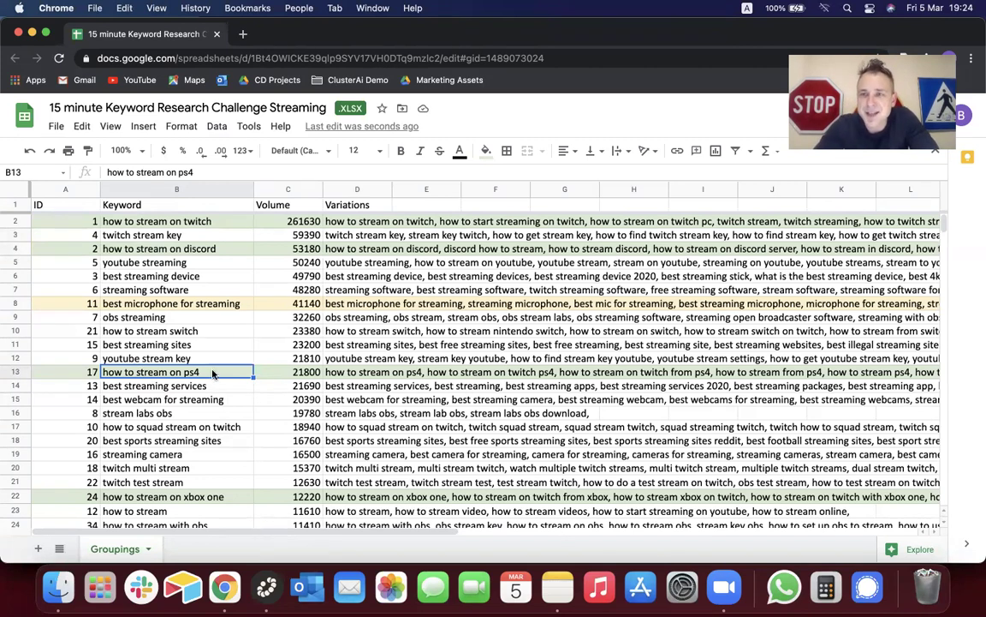
click(310, 374)
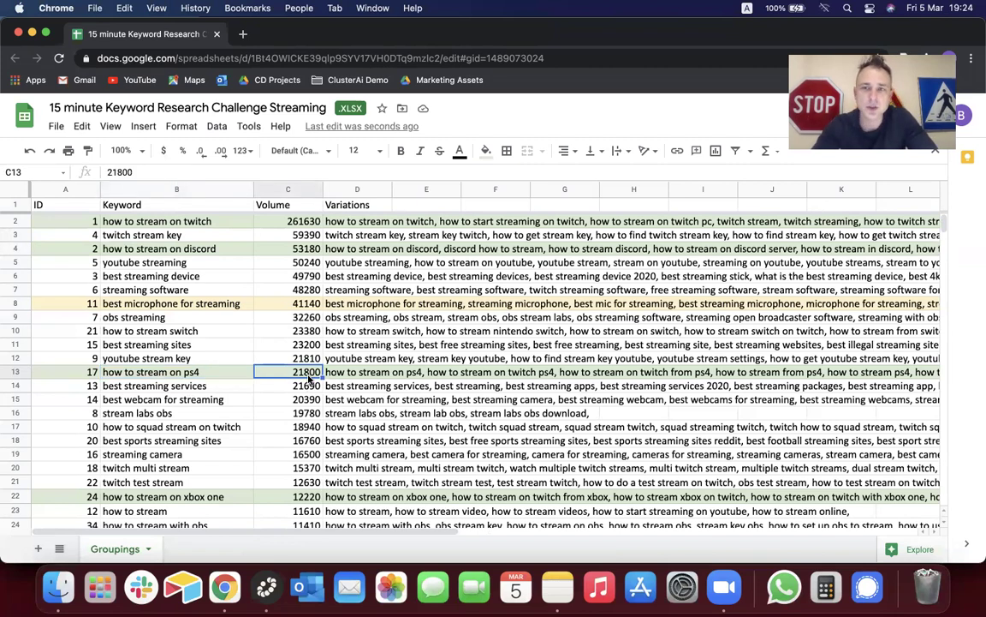
- Examine the green-highlighted PS4 and Xbox One keyword rows and select the "how to stream switch" keyword
scroll(236, 401, down, 2)
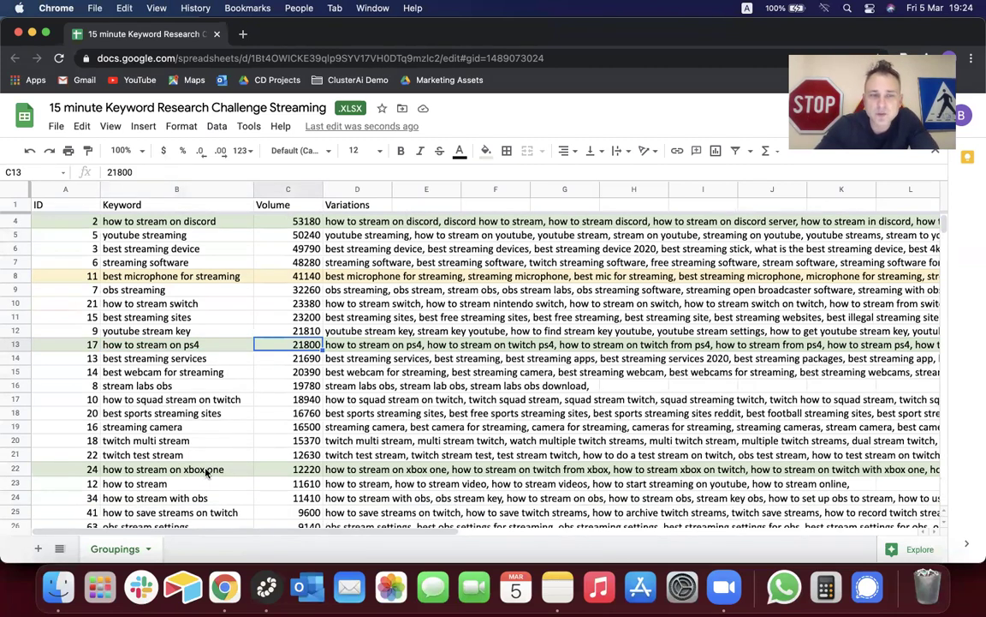
scroll(233, 387, down, 3)
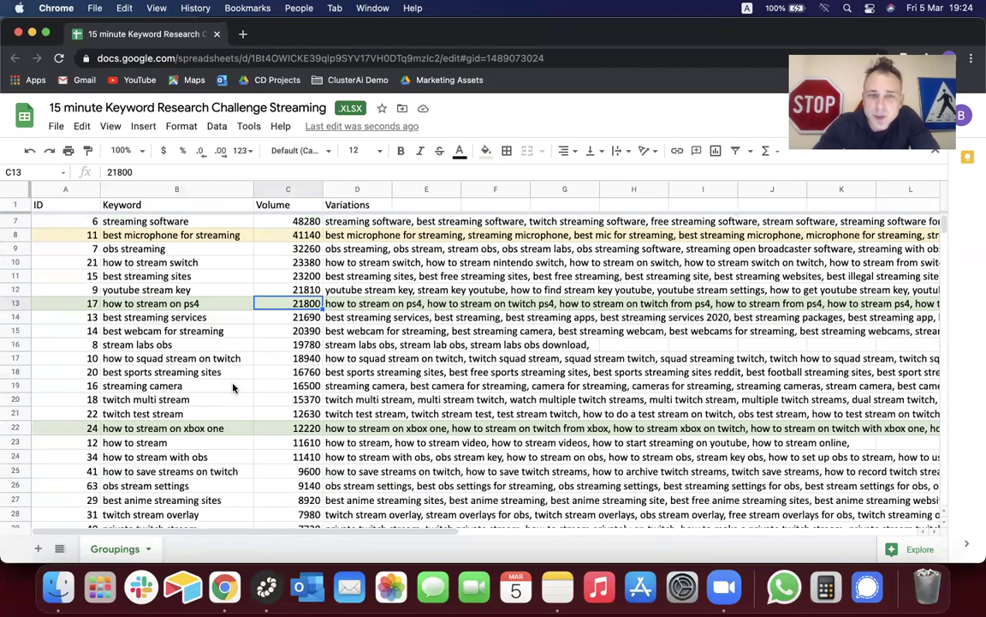
scroll(233, 387, up, 3)
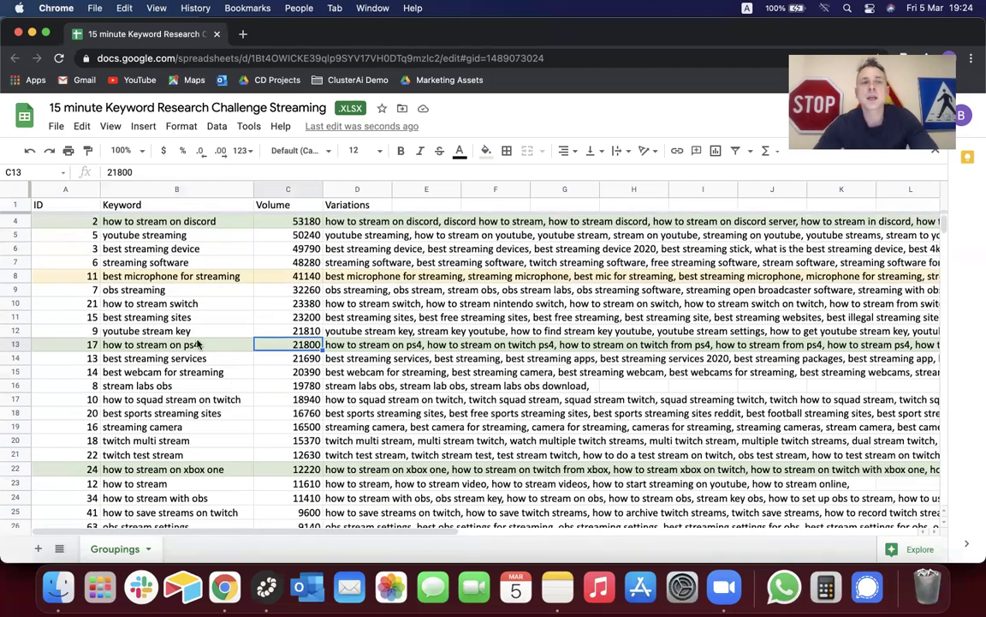
click(246, 283)
click(197, 303)
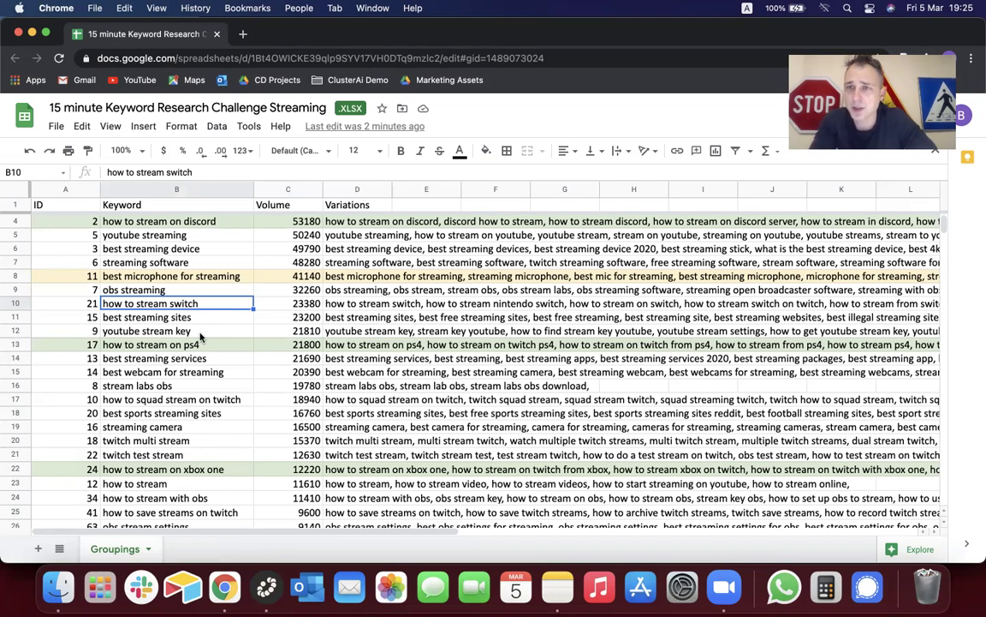
- Skim the grouped keywords down to the lower-volume terms around row 180, and look back up to about row 127
scroll(199, 337, down, 3)
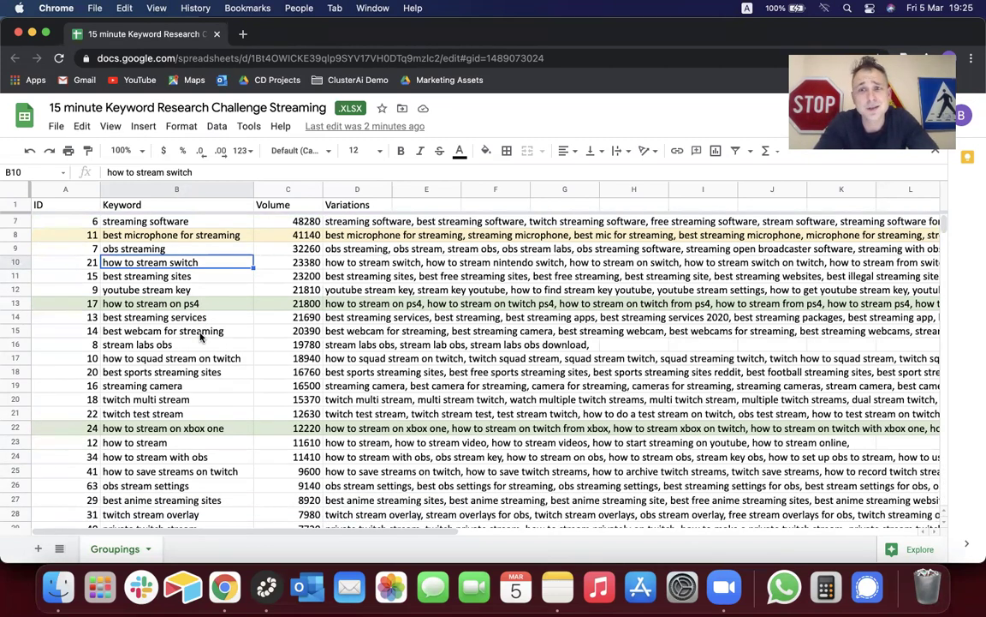
scroll(199, 336, down, 4)
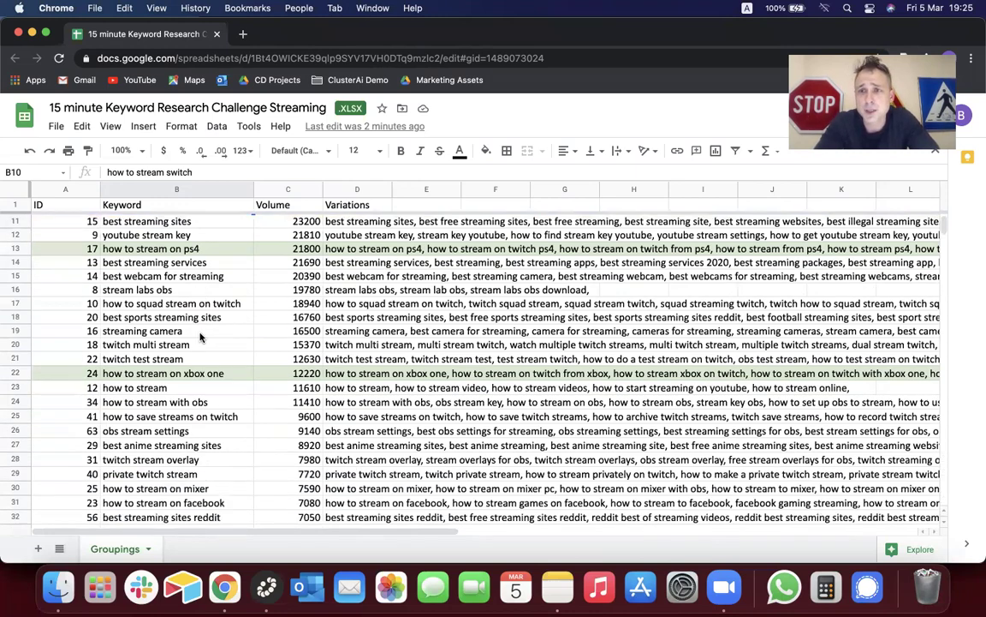
scroll(199, 336, down, 2)
scroll(200, 336, down, 20)
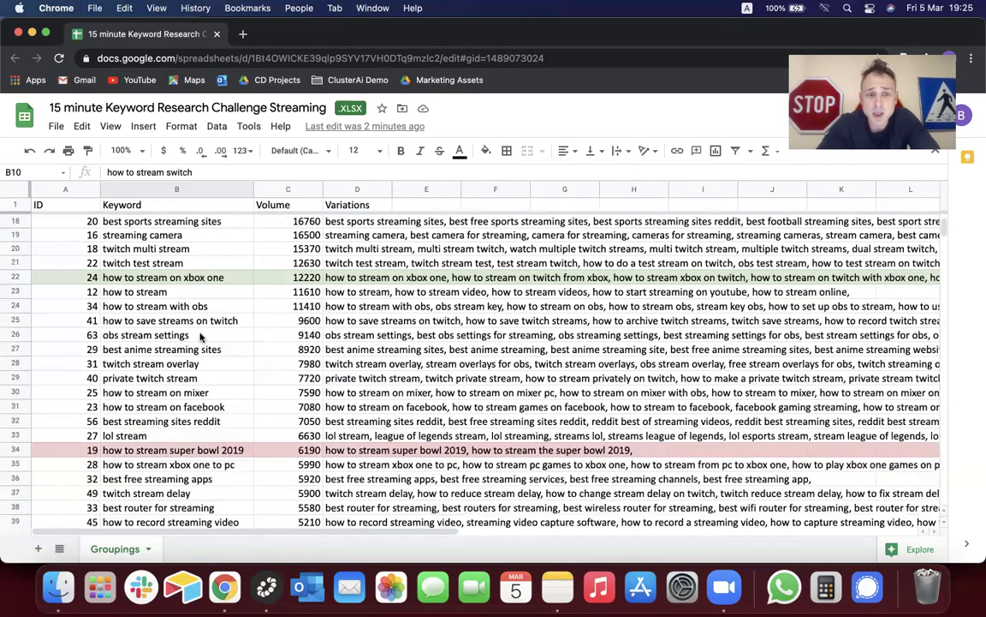
scroll(199, 337, down, 20)
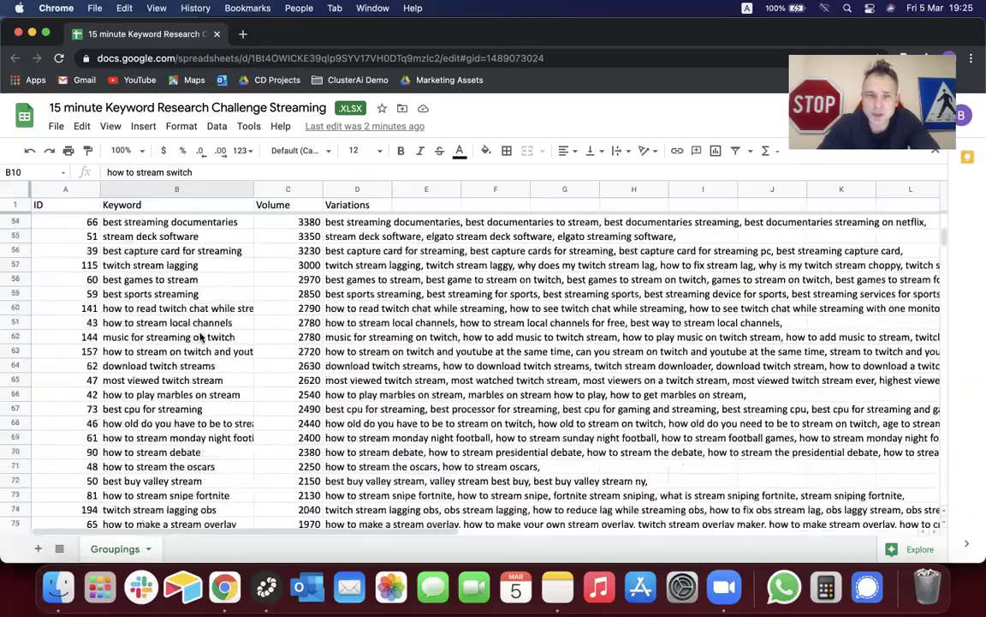
scroll(200, 336, down, 5)
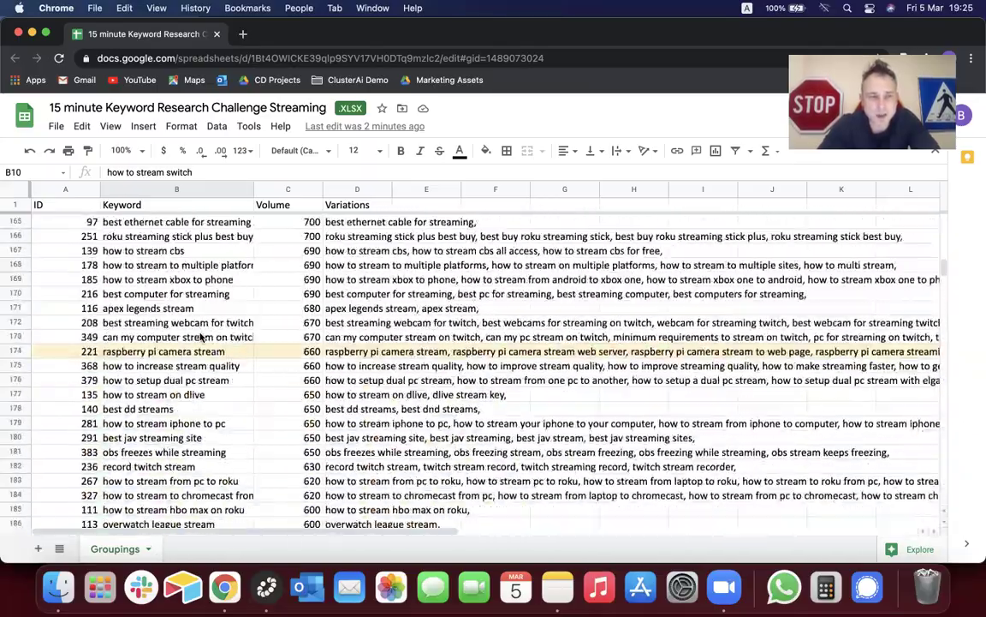
scroll(199, 337, up, 3)
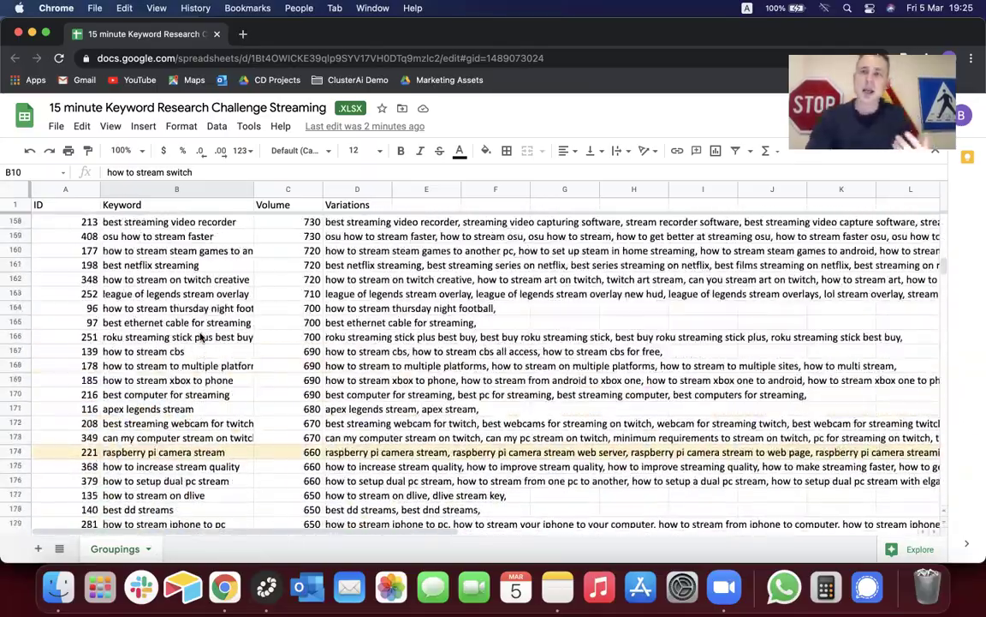
scroll(200, 336, up, 3)
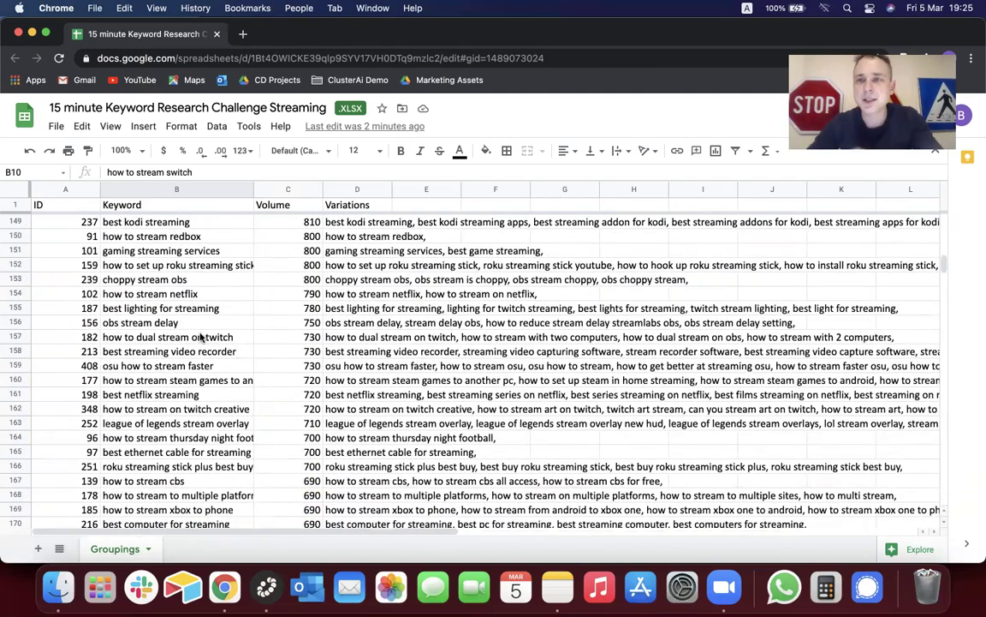
scroll(200, 337, up, 6)
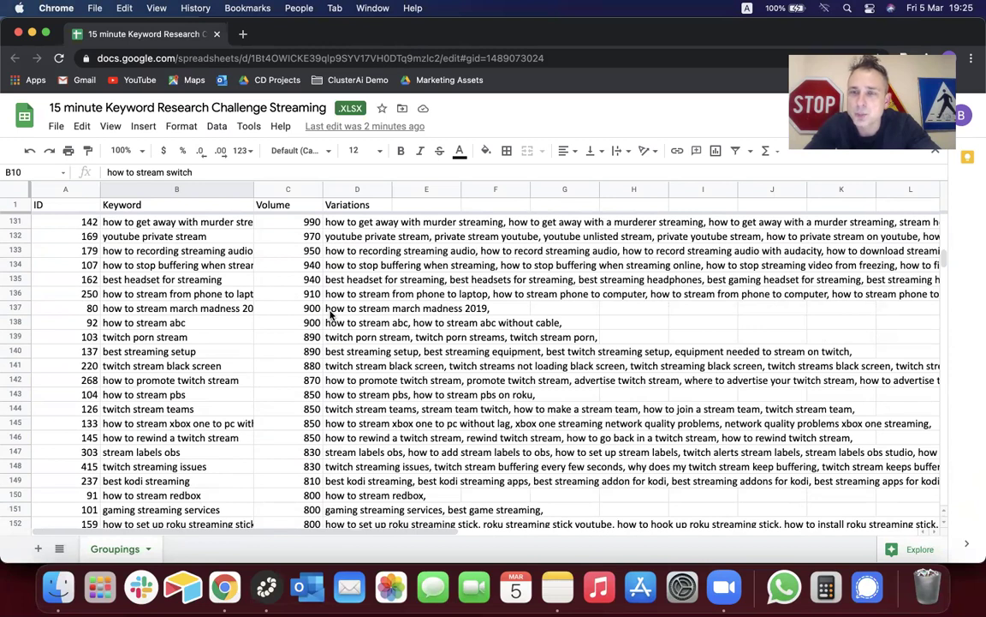
scroll(331, 315, up, 1)
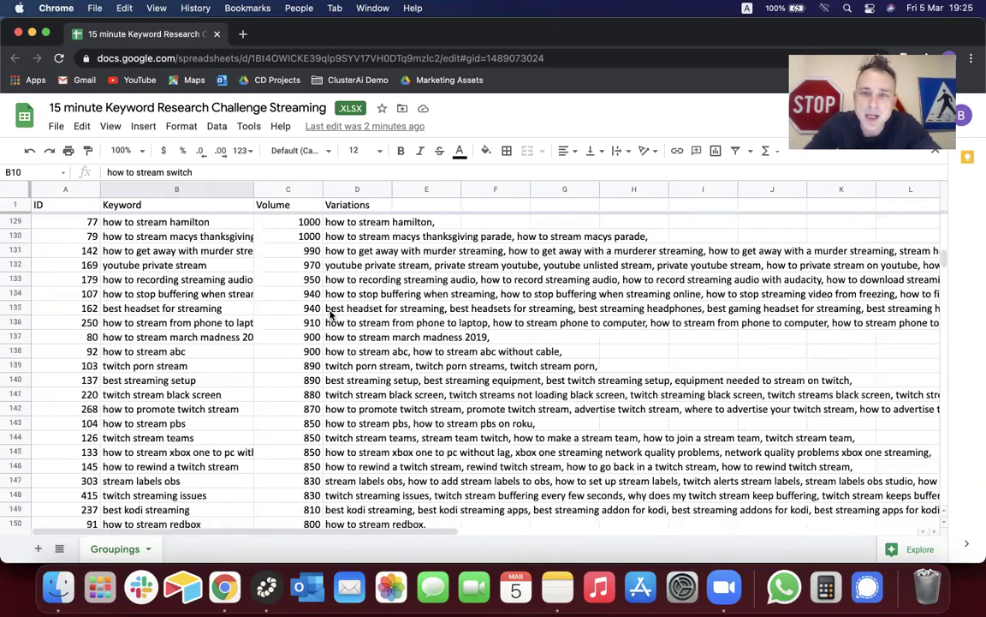
scroll(331, 315, up, 1)
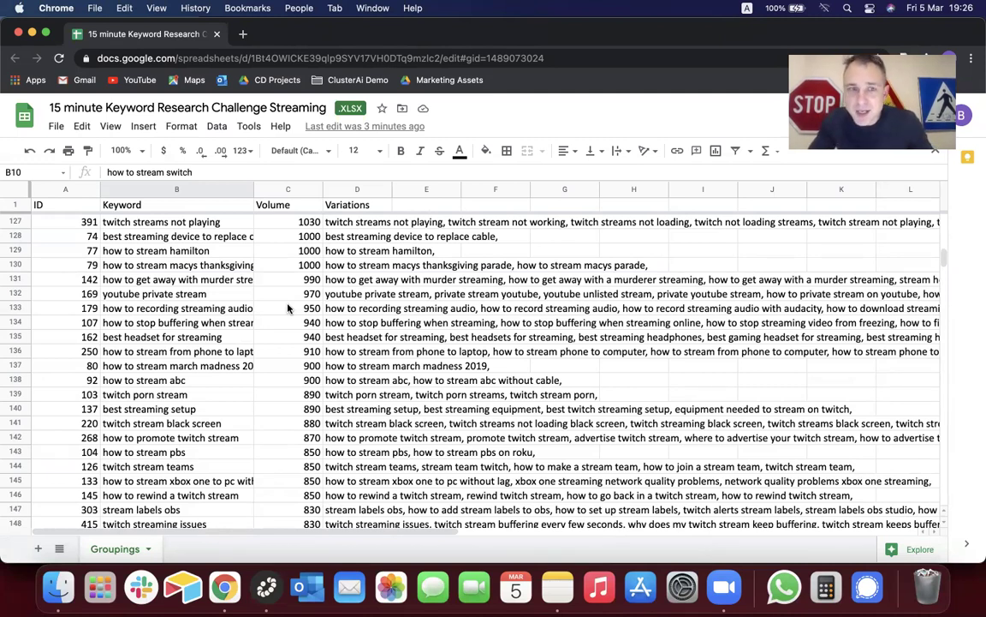
- Examine the mid-list keyword groups between about rows 117 and 156 and their variations
scroll(288, 308, down, 7)
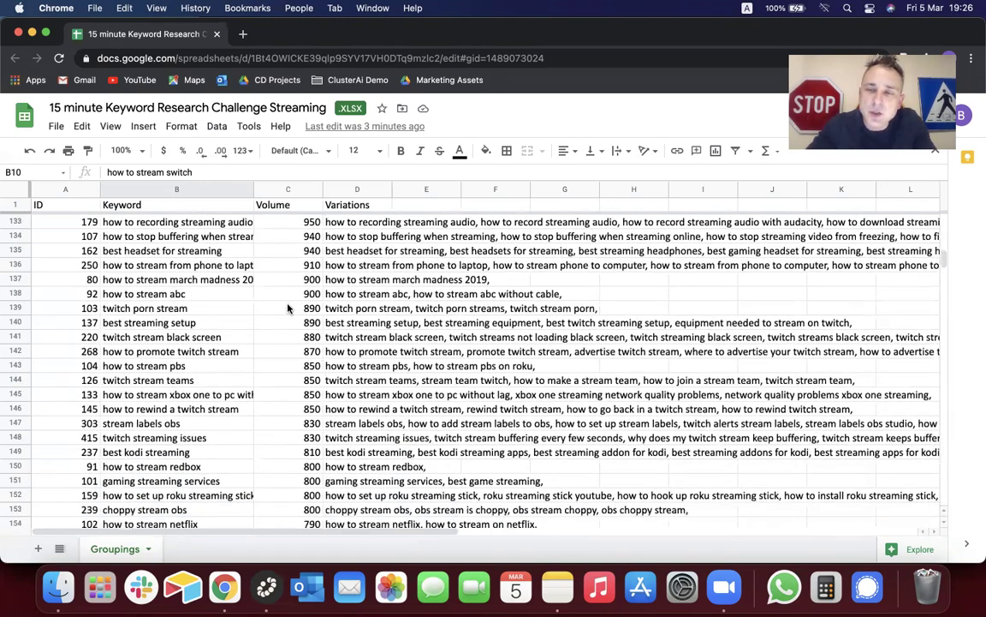
scroll(288, 308, down, 1)
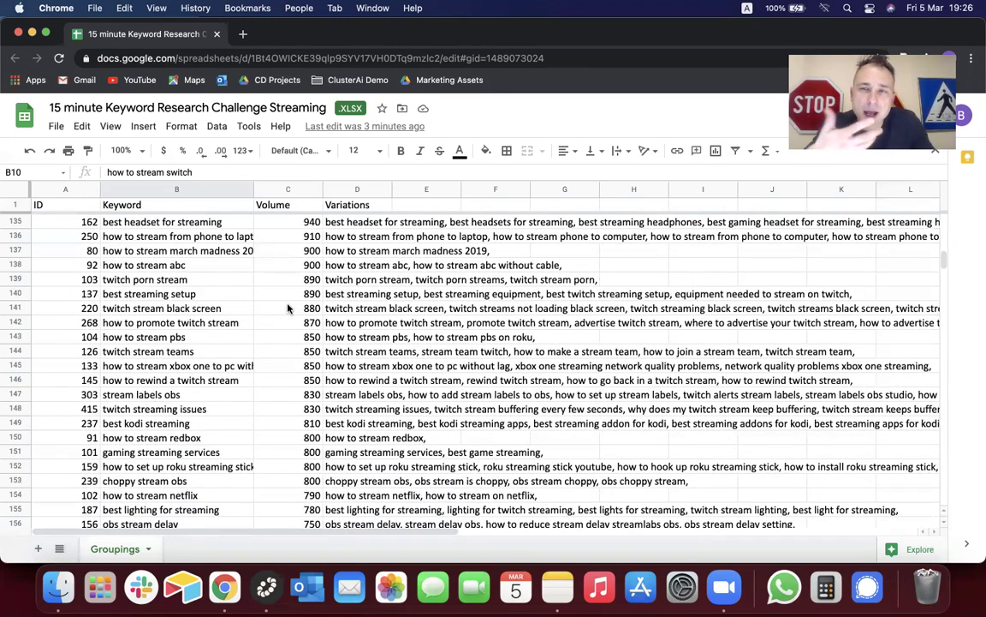
scroll(288, 309, down, 4)
scroll(287, 308, up, 13)
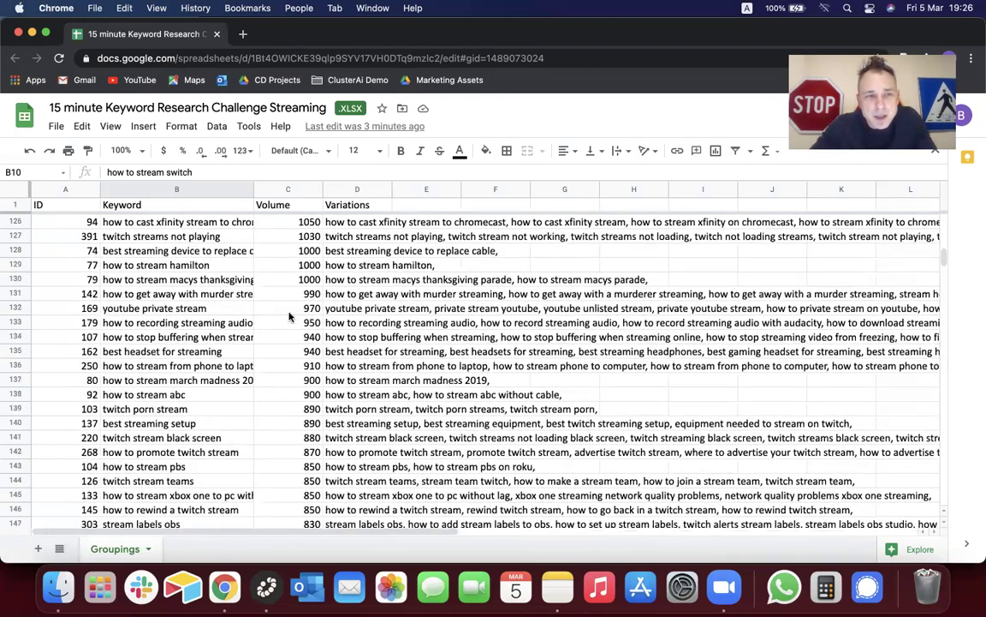
scroll(287, 308, up, 6)
scroll(289, 317, up, 5)
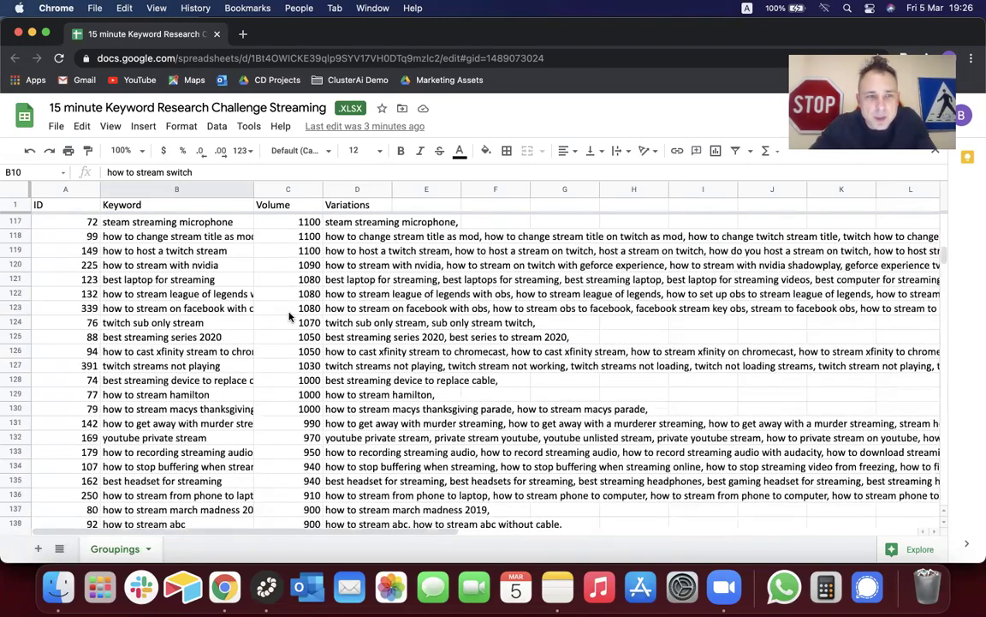
scroll(289, 316, down, 10)
scroll(289, 317, down, 12)
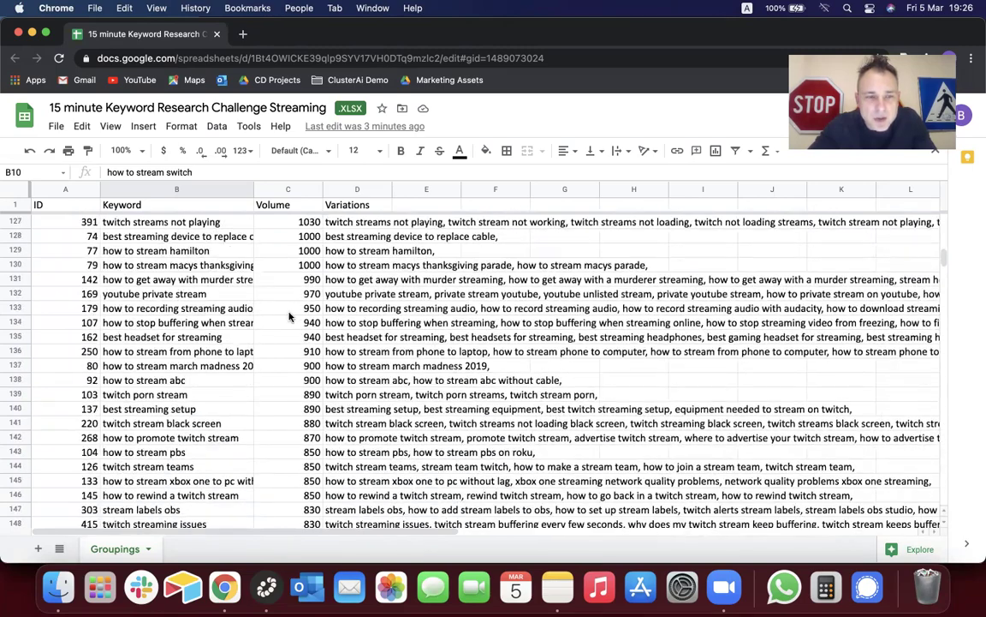
- Locate the yellow-highlighted "raspberry pi camera stream" row and read its full list of variations
scroll(288, 316, down, 20)
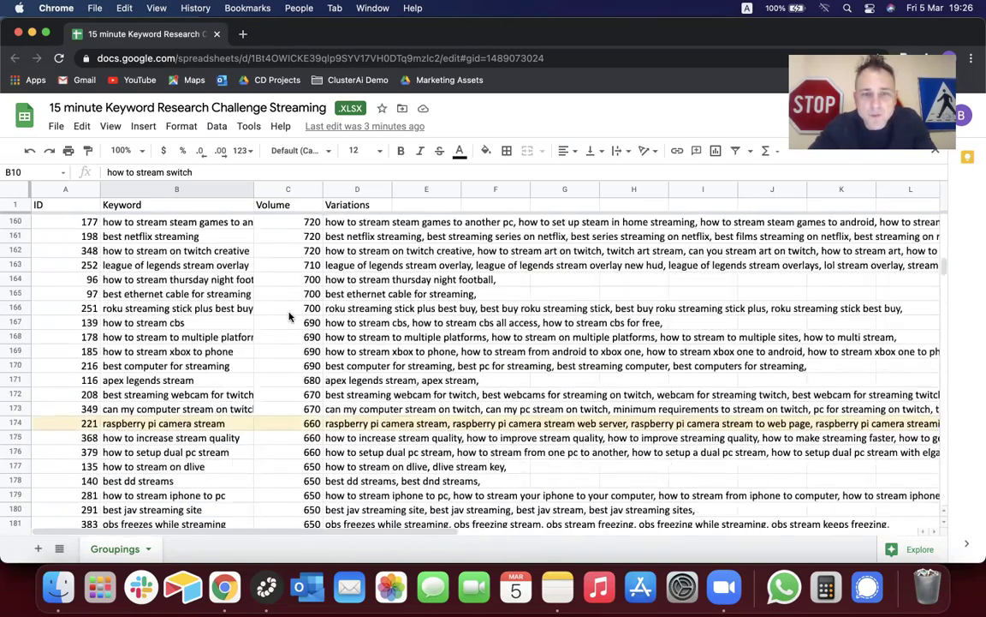
scroll(289, 316, down, 2)
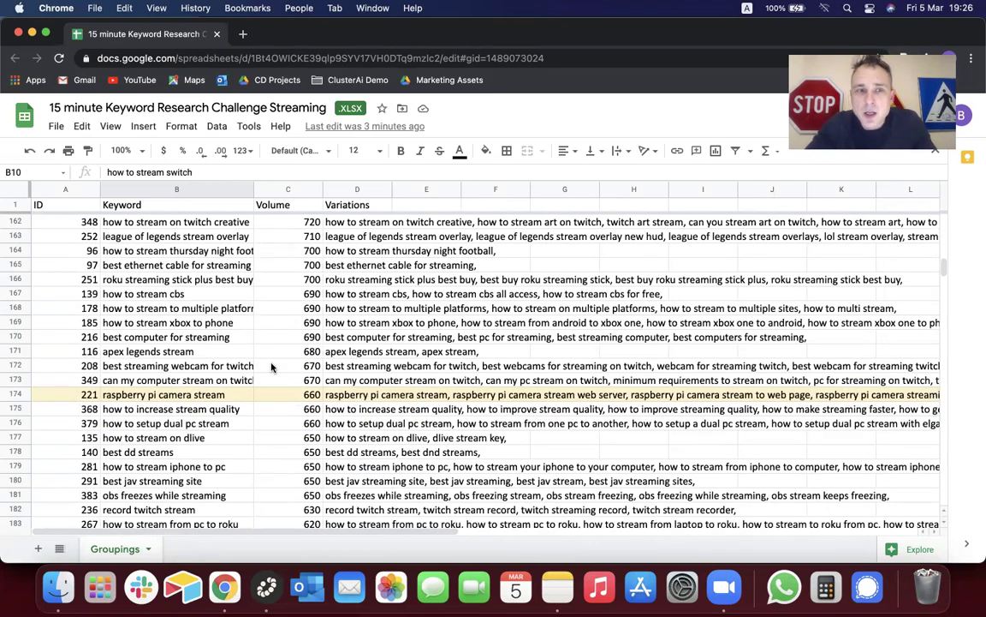
click(216, 393)
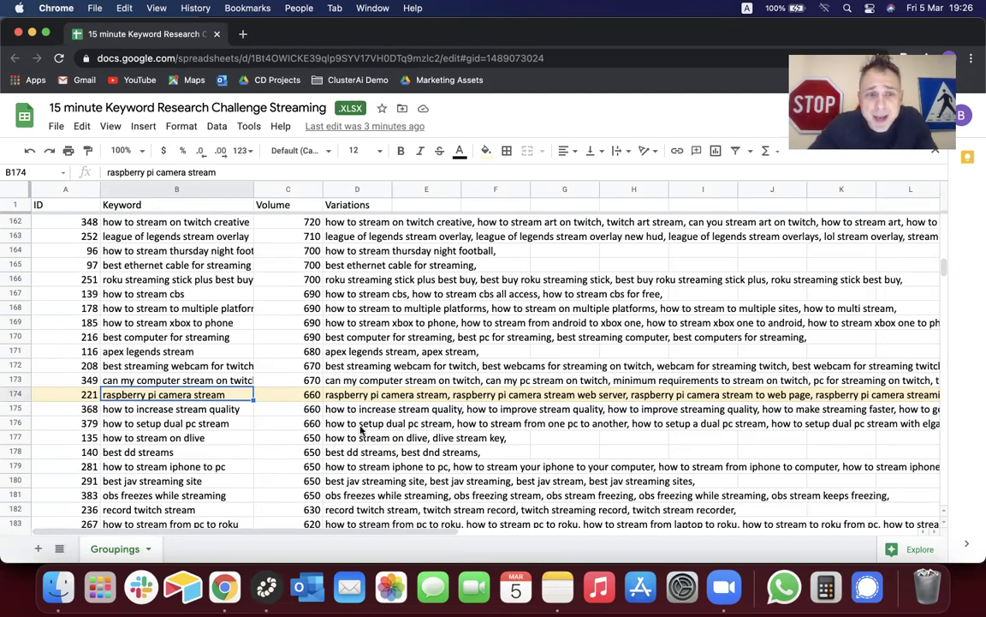
click(336, 399)
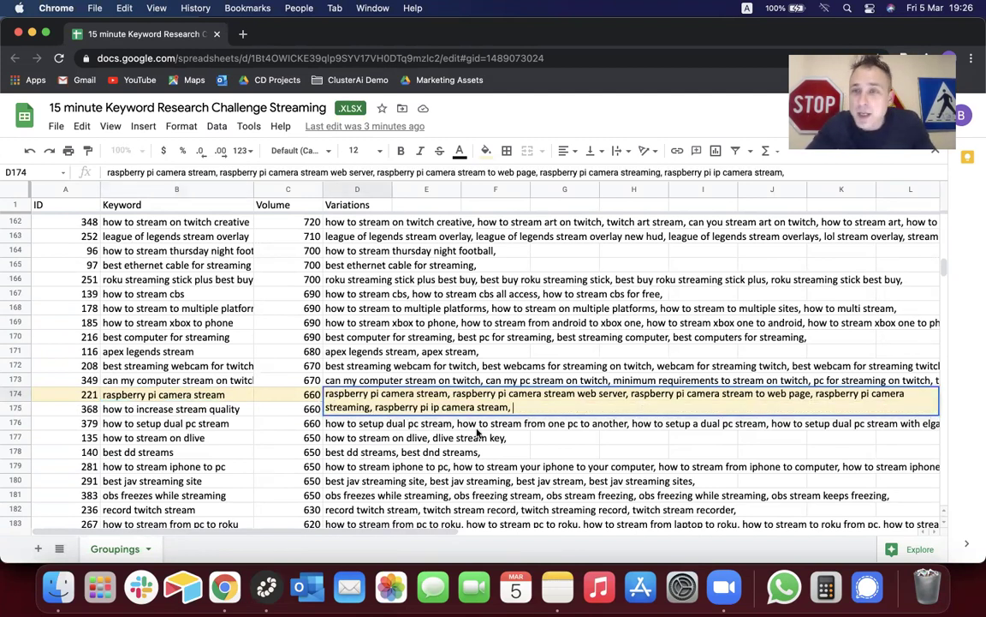
click(238, 398)
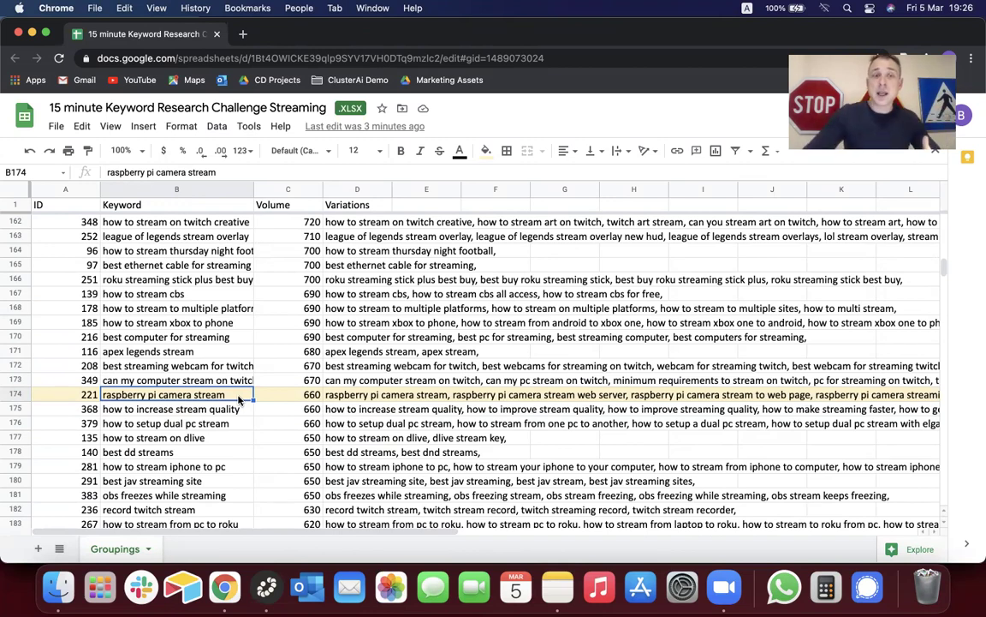
- Read the variations of the "best ethernet cable for streaming" keyword and select its Keyword cell
scroll(238, 399, up, 5)
scroll(239, 399, down, 3)
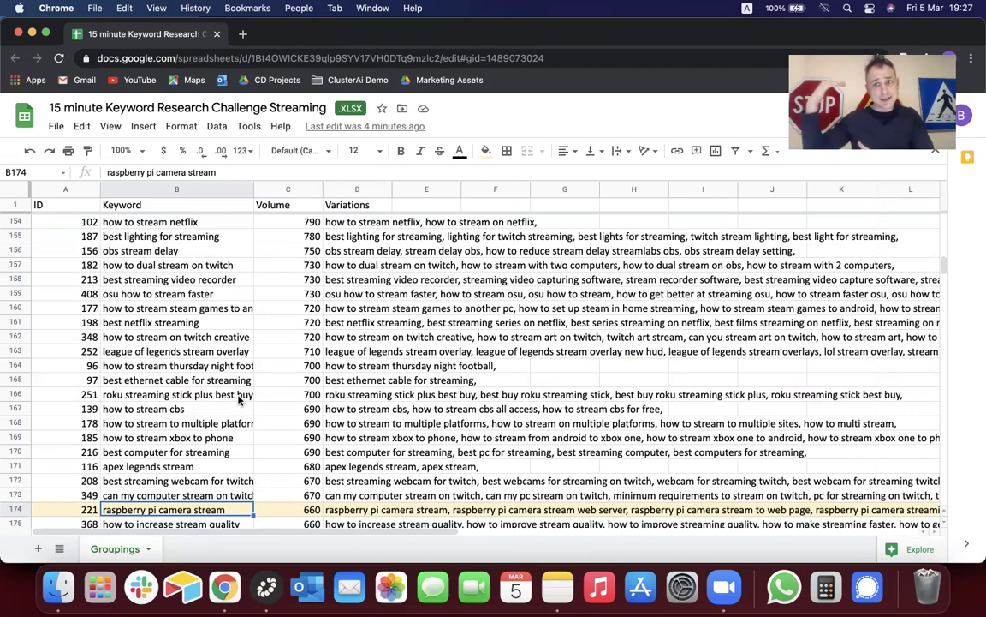
click(358, 380)
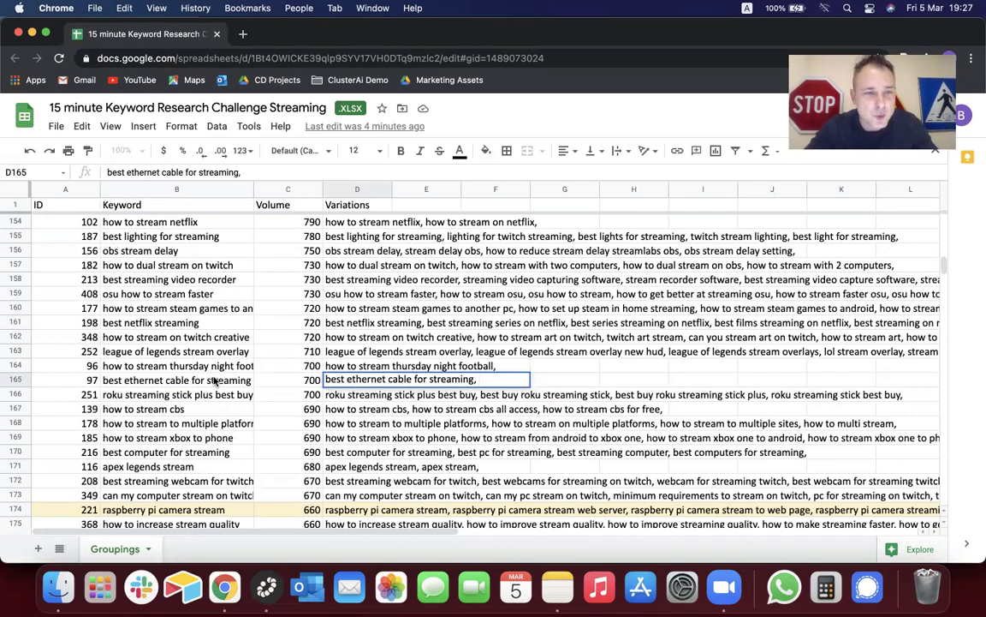
click(214, 380)
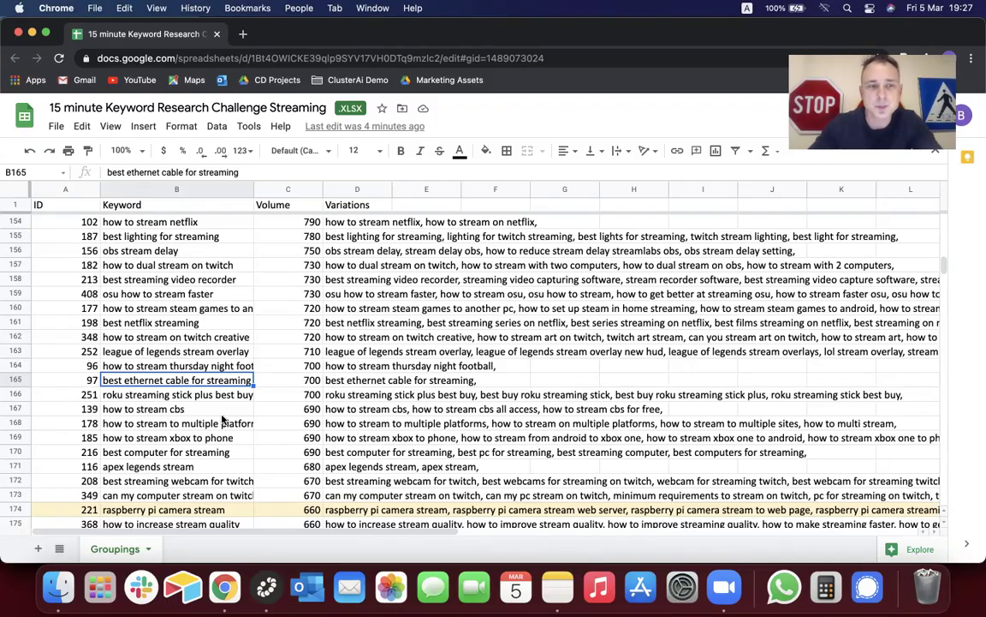
- Examine the red-highlighted "how to stream super bowl 2019" and "how to stream espn" keyword rows
scroll(221, 418, up, 20)
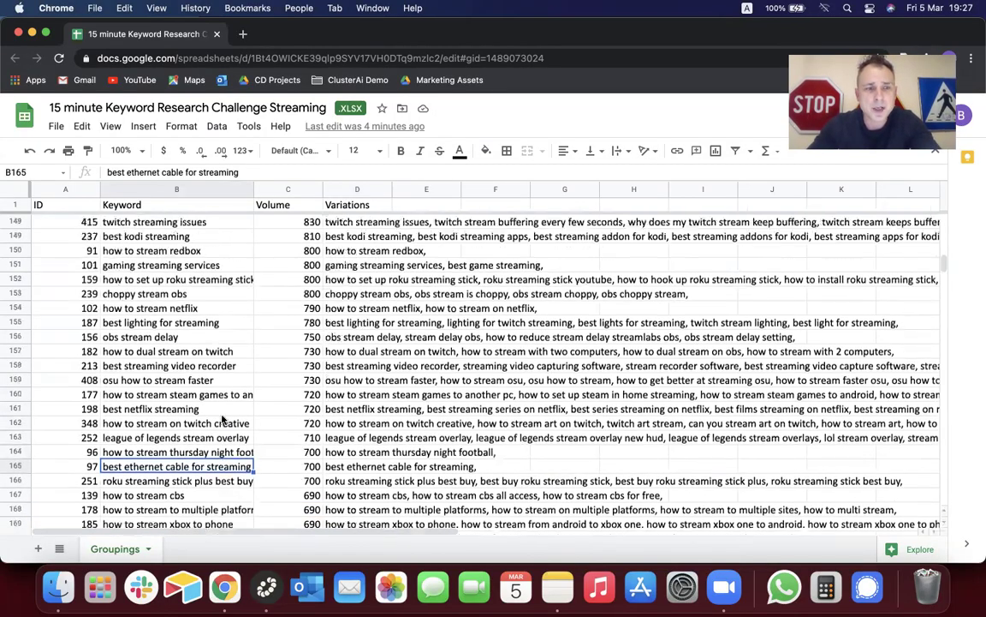
scroll(221, 418, up, 15)
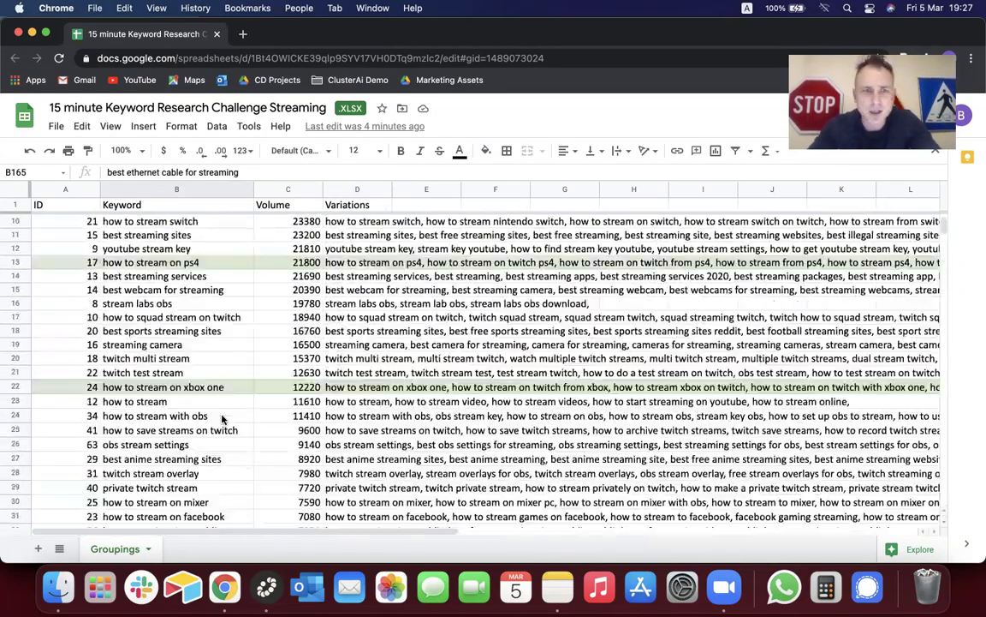
scroll(221, 418, down, 5)
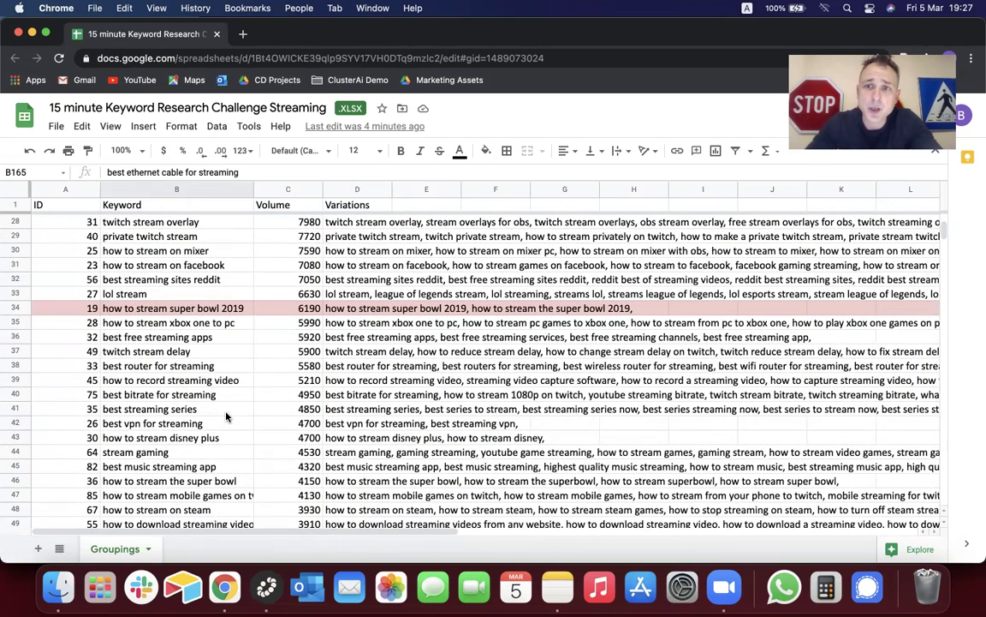
click(196, 310)
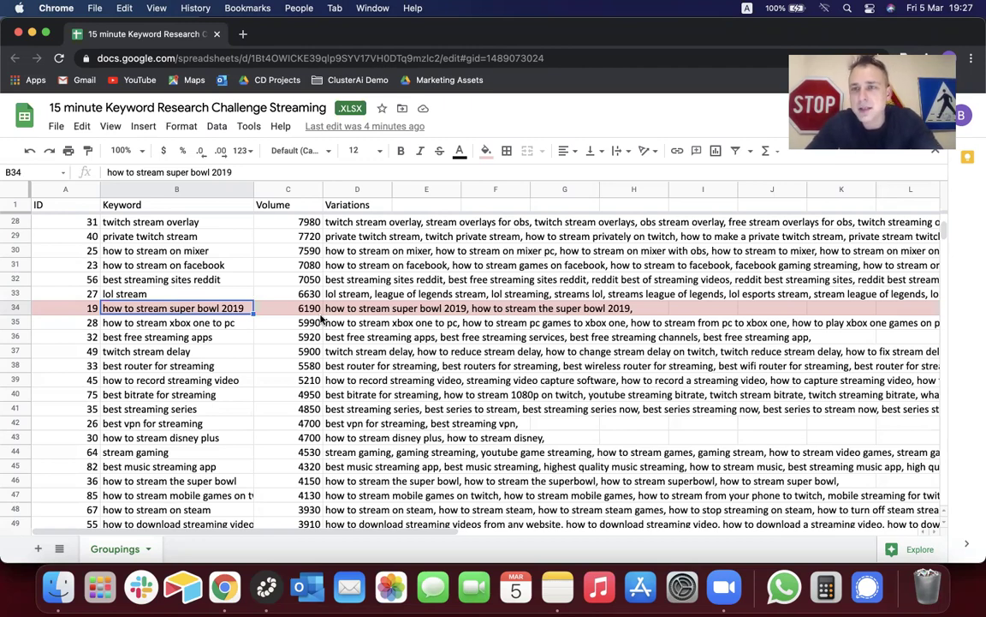
scroll(258, 327, down, 5)
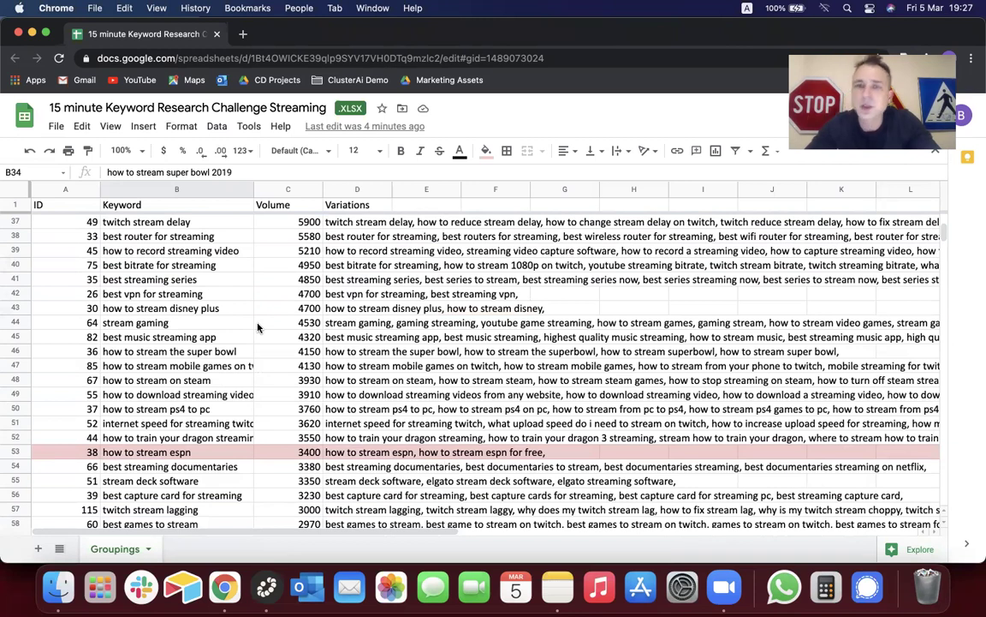
scroll(199, 432, down, 2)
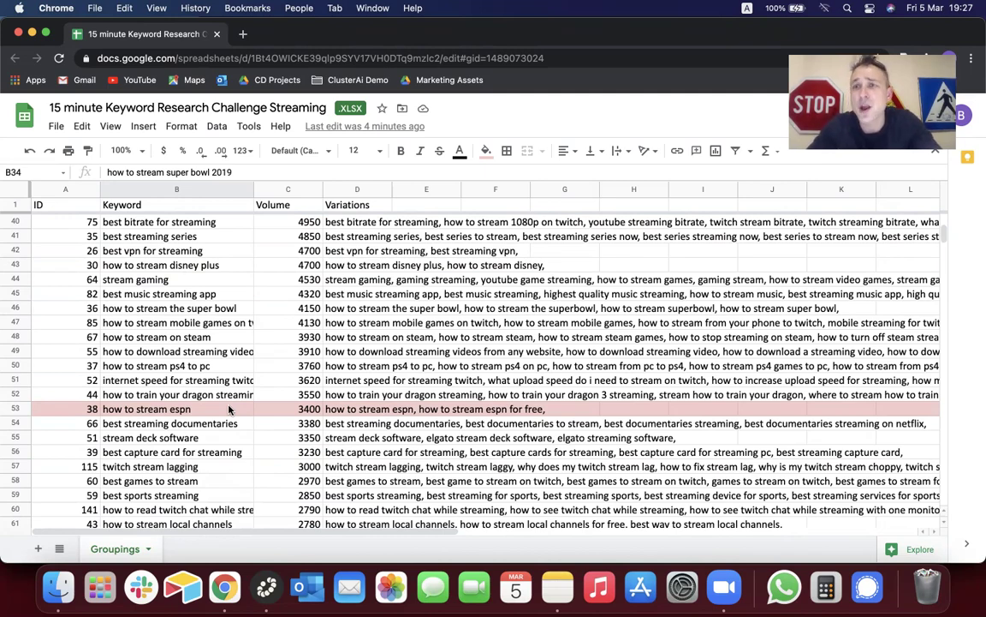
- Skim the grouped keyword list from the highest-volume rows down to about row 228 and return to its start
scroll(232, 419, up, 15)
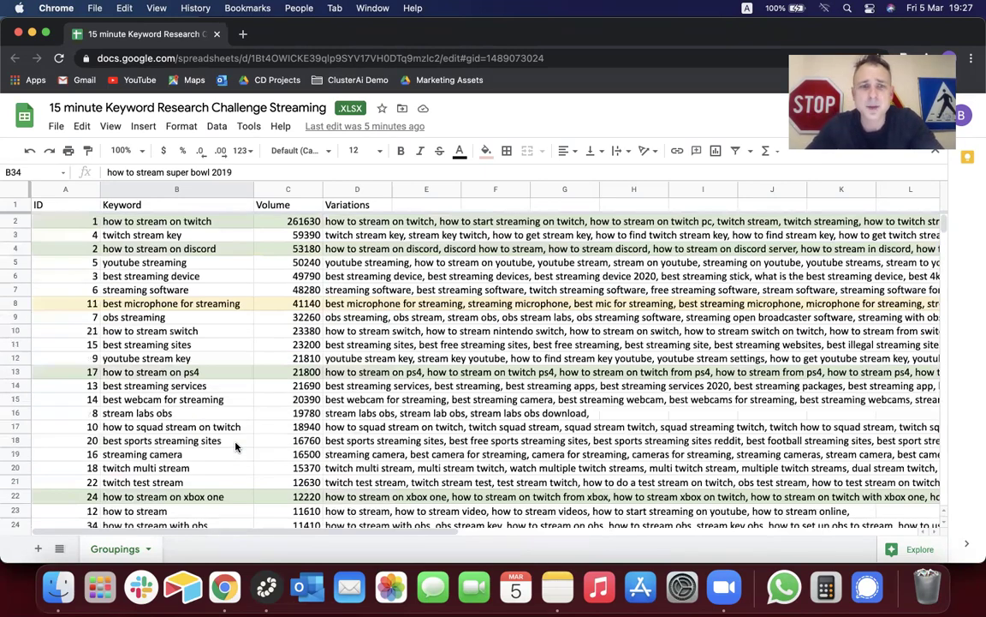
scroll(236, 446, down, 20)
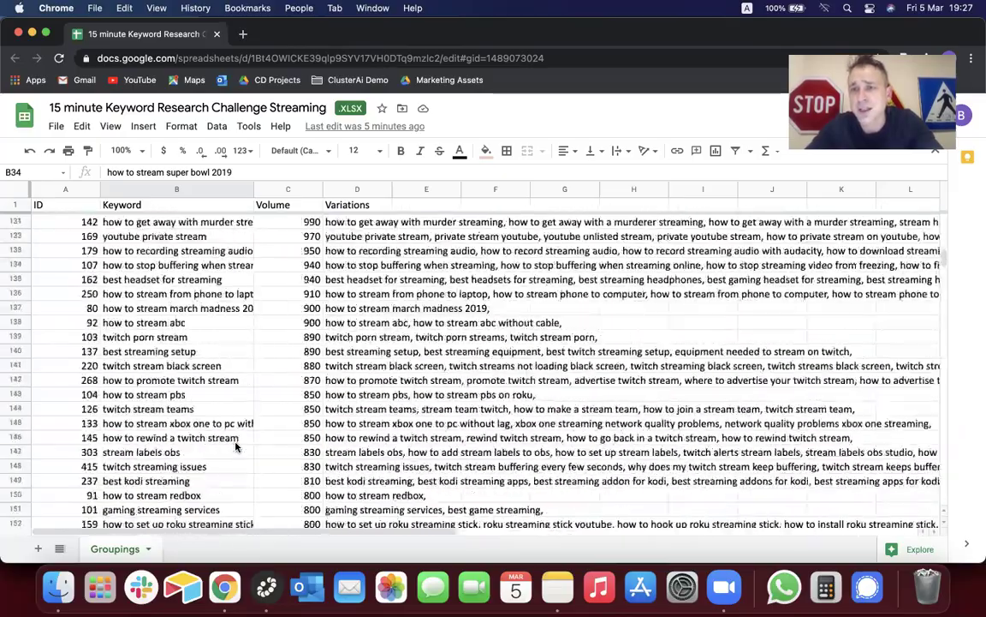
scroll(236, 445, down, 8)
scroll(236, 446, down, 15)
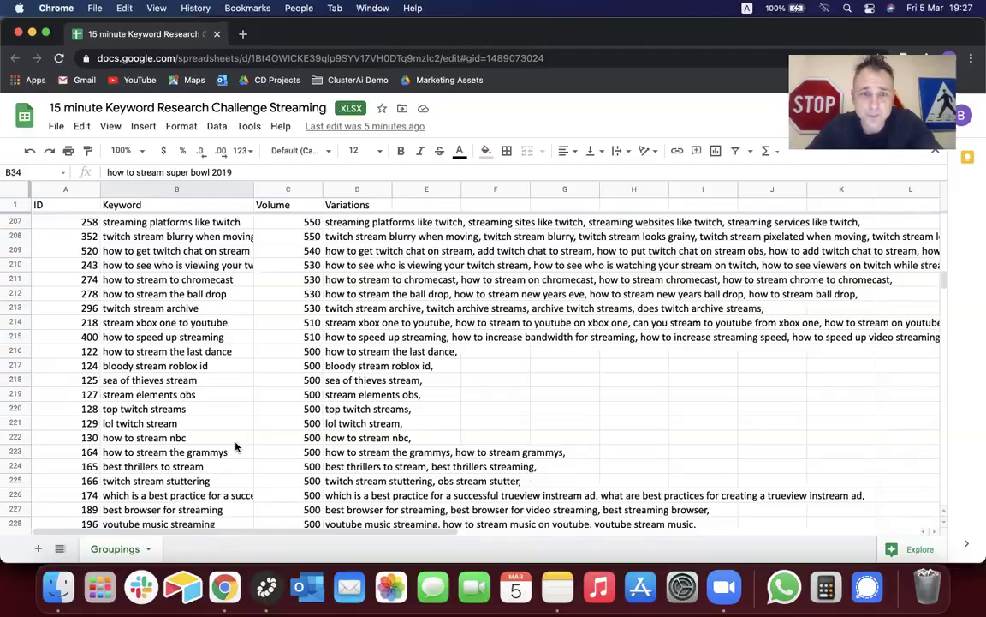
scroll(236, 445, up, 10)
scroll(236, 446, up, 20)
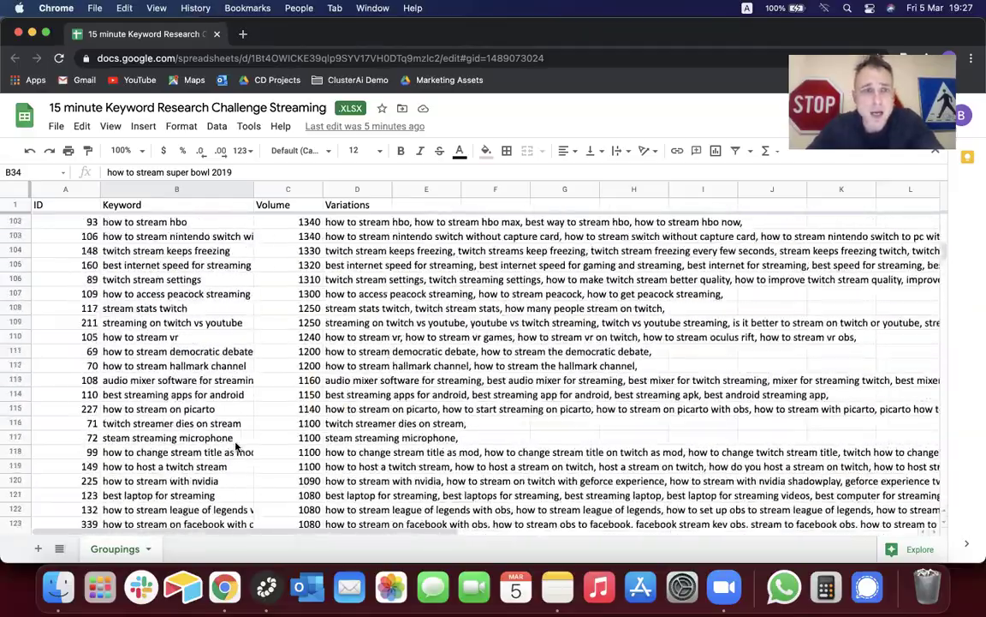
scroll(237, 445, up, 20)
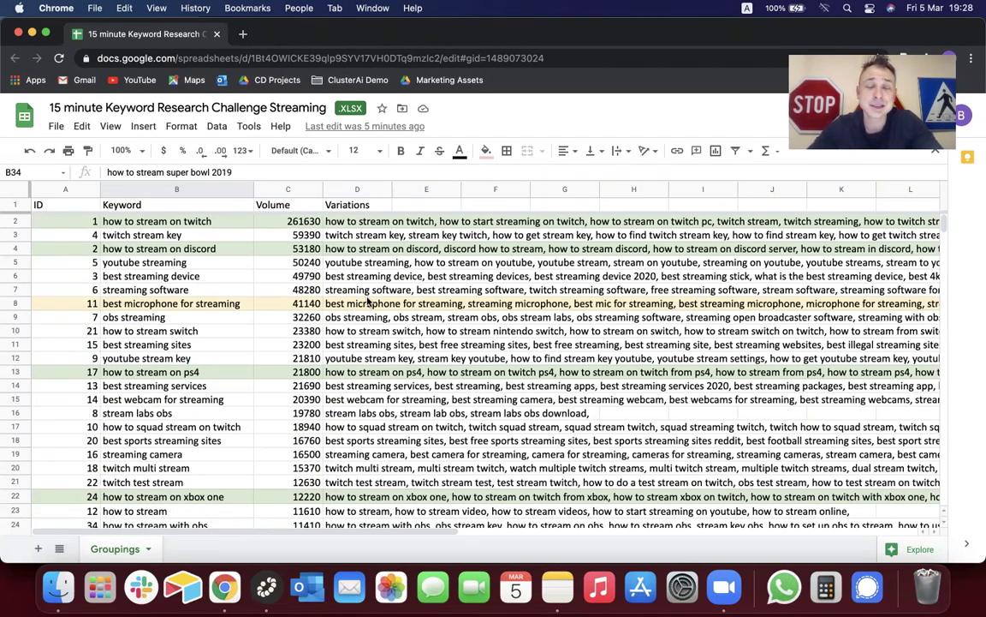
- Read the full list of variations for the "how to stream on discord" keyword
click(334, 248)
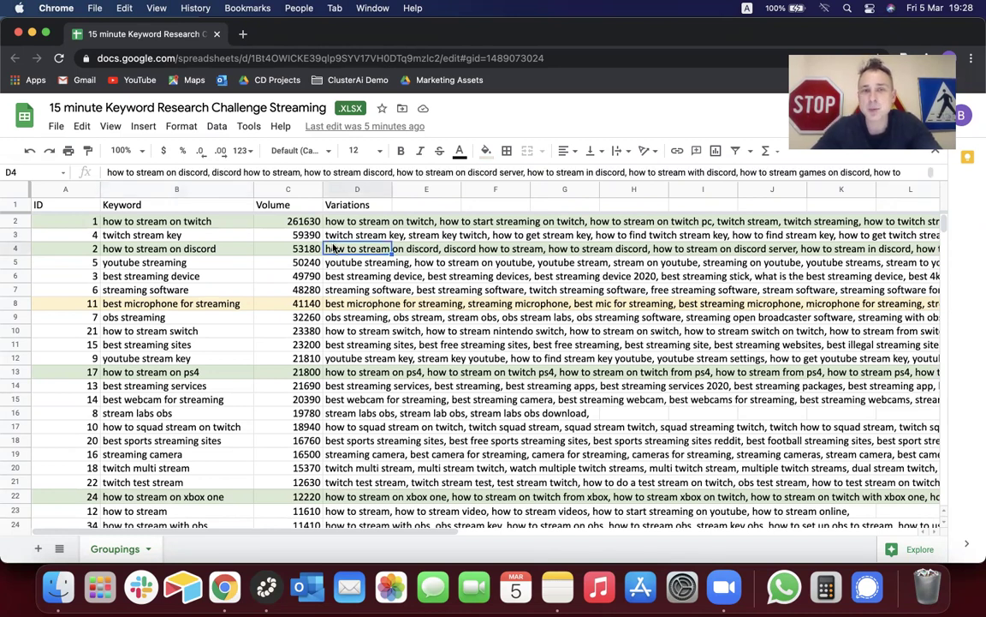
double_click(334, 248)
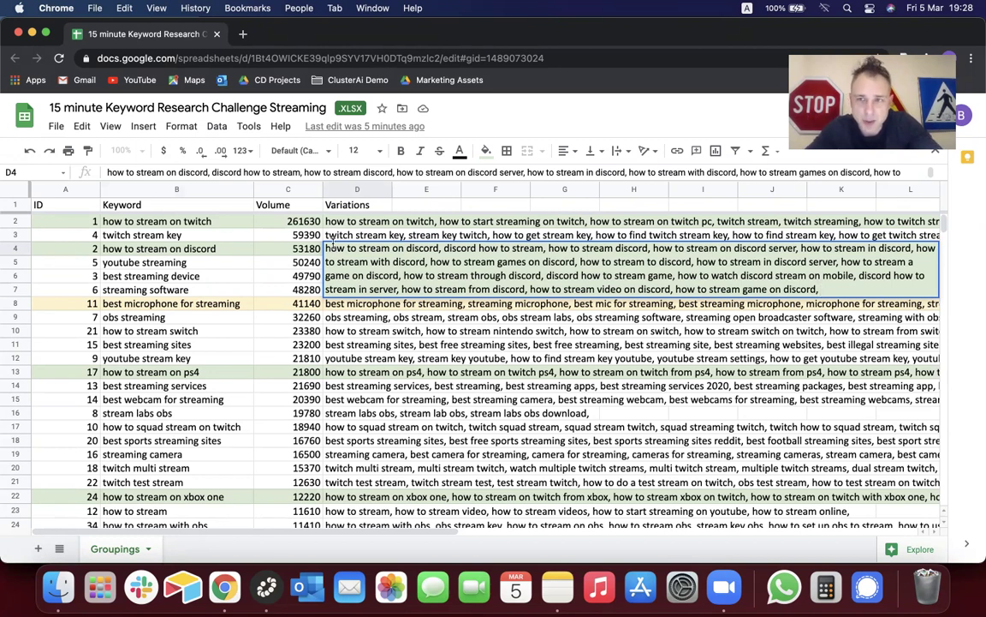
- Read the "how to stream on twitch" variations, highlighting the text around "how to stream fortnite on twitch", and read the "best microphone for streaming" variations
double_click(350, 224)
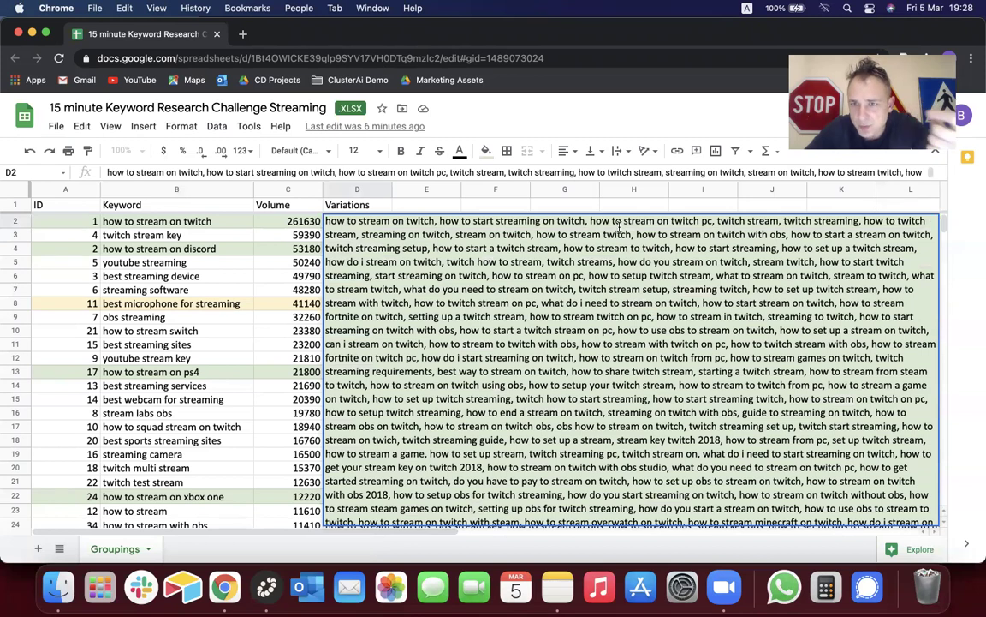
double_click(565, 275)
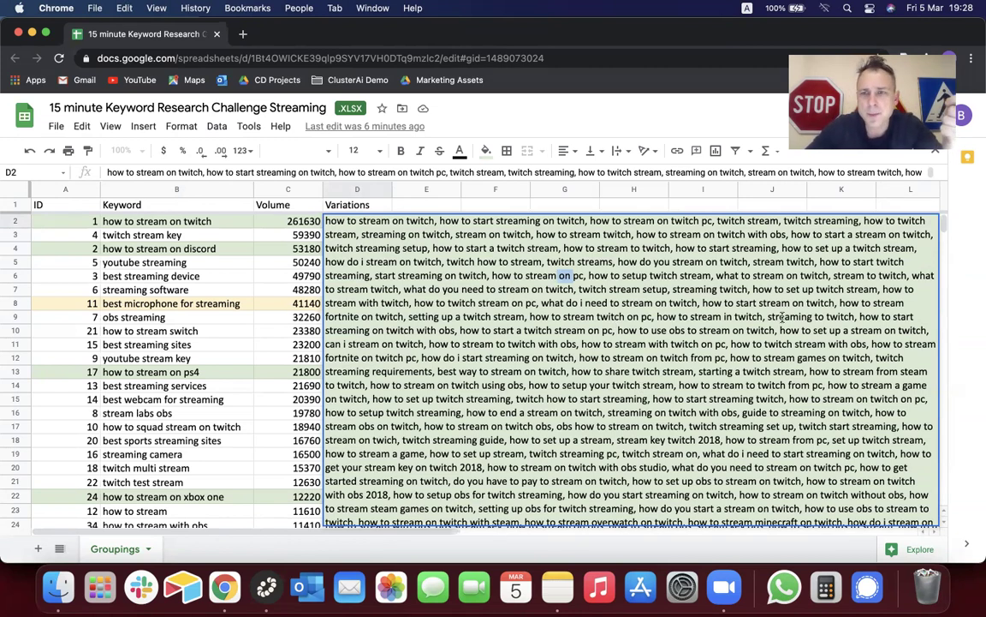
mouse_move(839, 302)
mouse_down()
mouse_move(673, 344)
mouse_move(651, 330)
mouse_move(819, 302)
mouse_up()
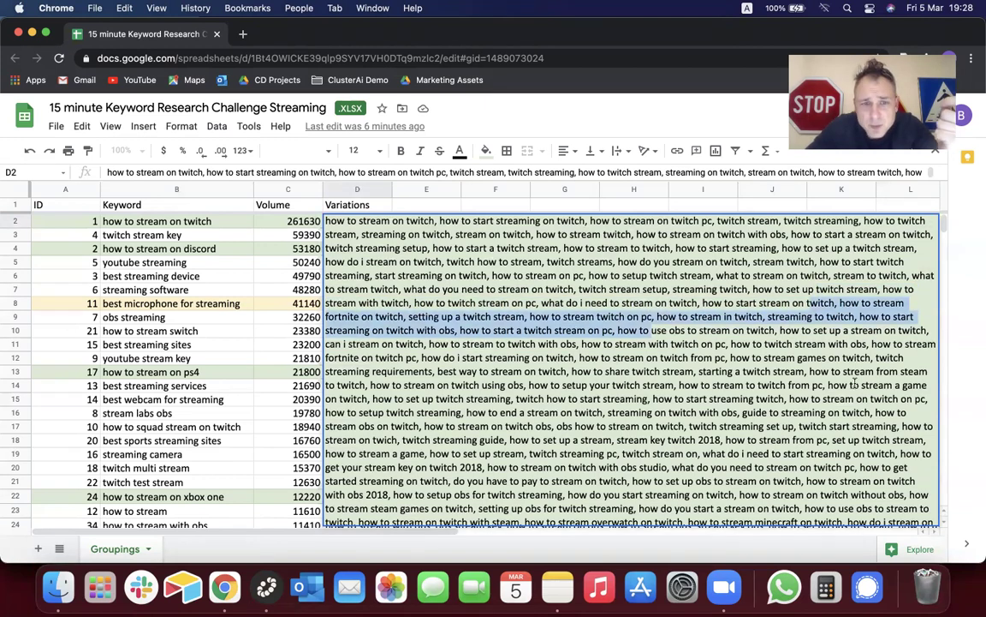
click(850, 290)
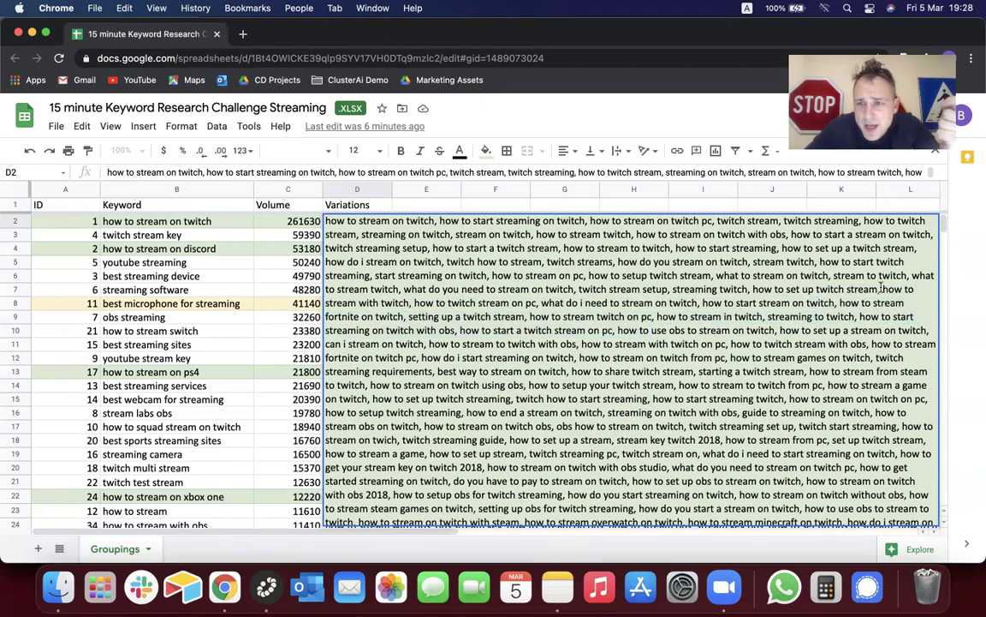
drag(840, 304, 405, 316)
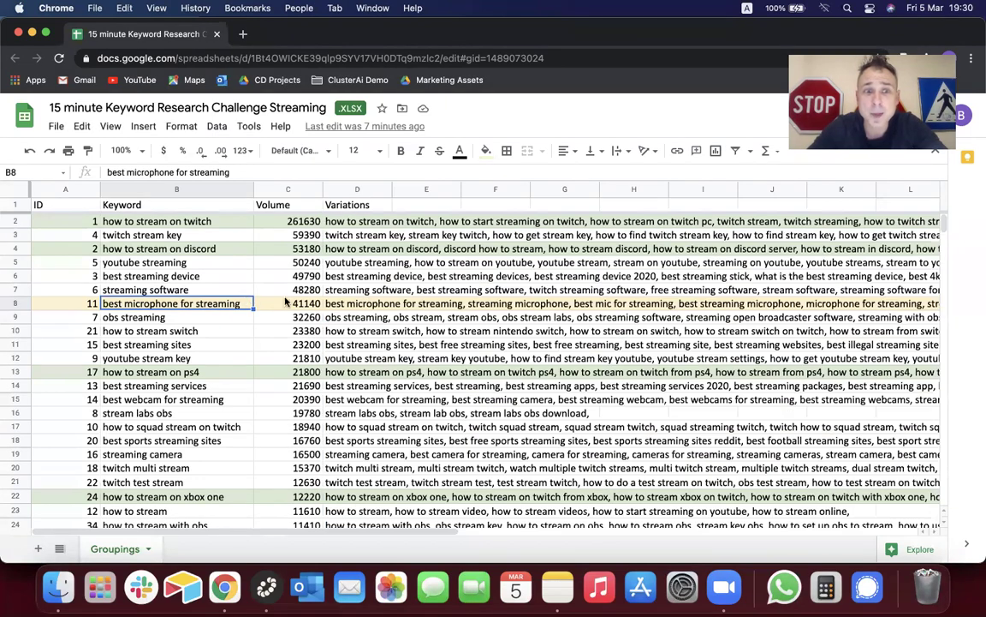
double_click(370, 305)
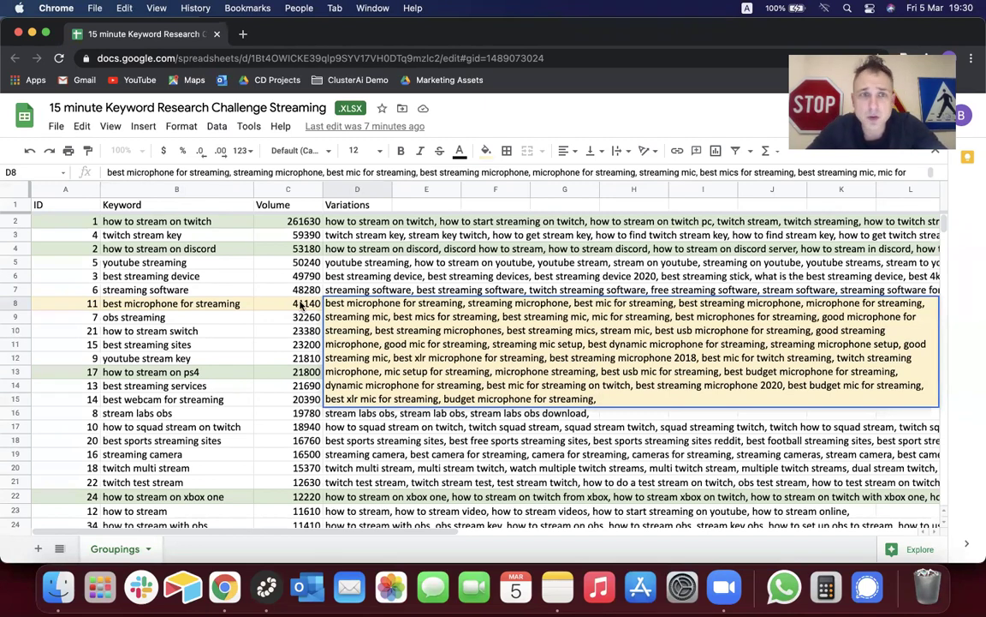
- Switch to the other Chrome profile's fastest SEO results article and highlight "200 pages published in 6 months" under Doggypedia.org
click(294, 8)
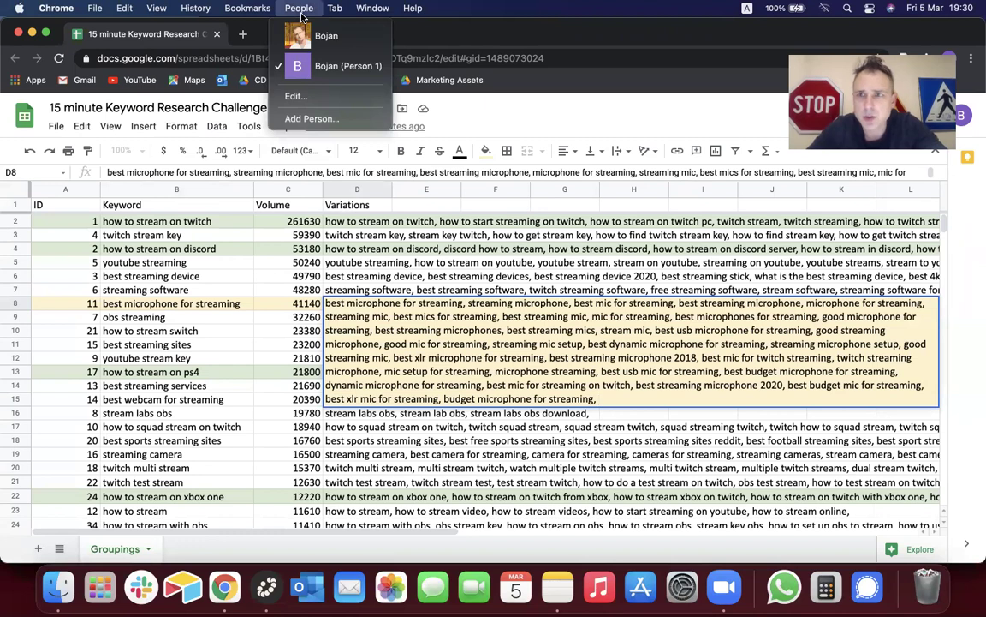
click(339, 45)
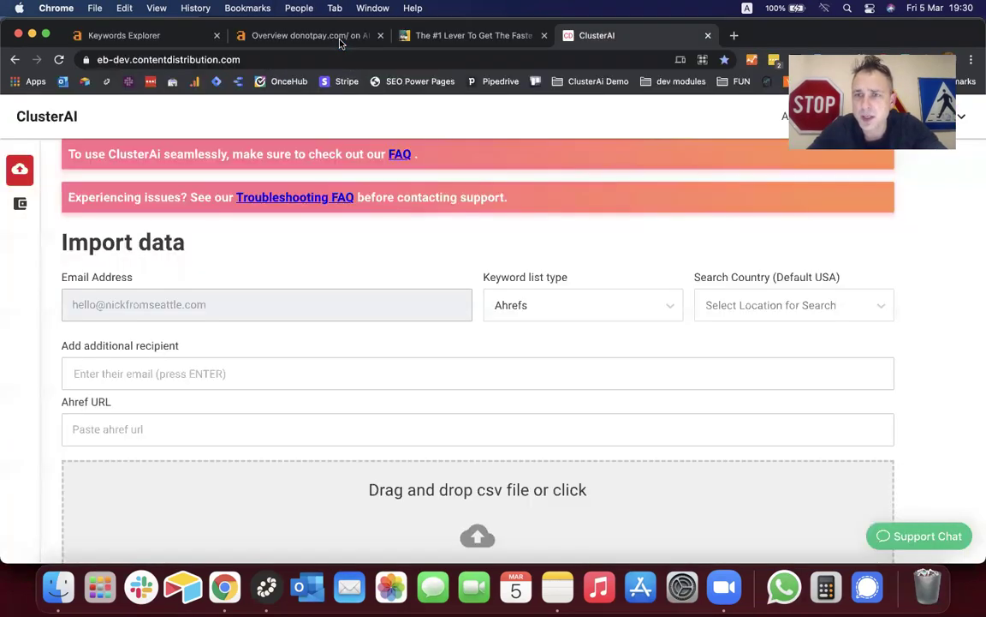
click(428, 38)
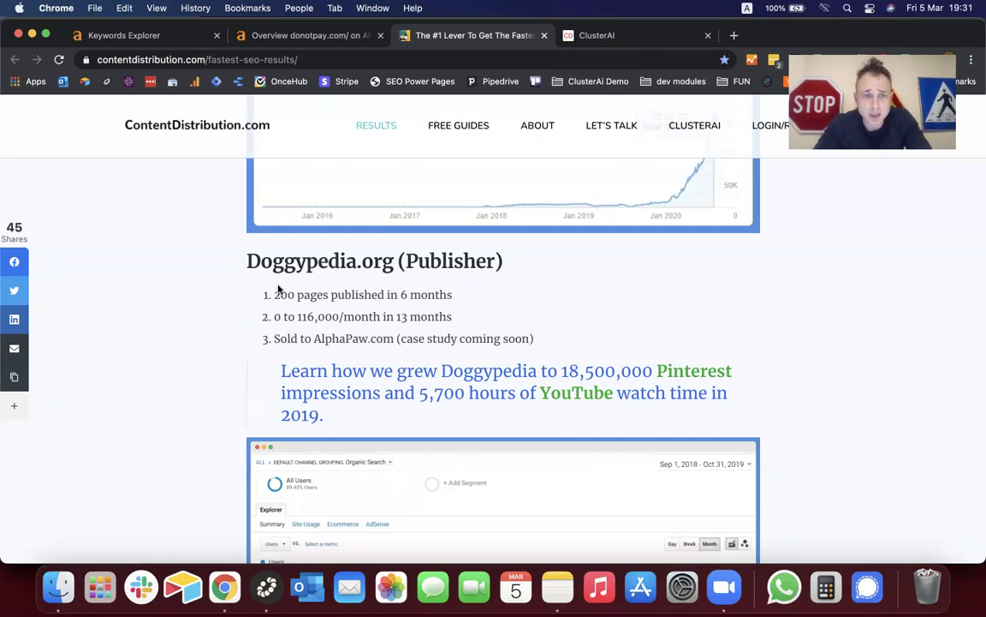
drag(274, 293, 454, 294)
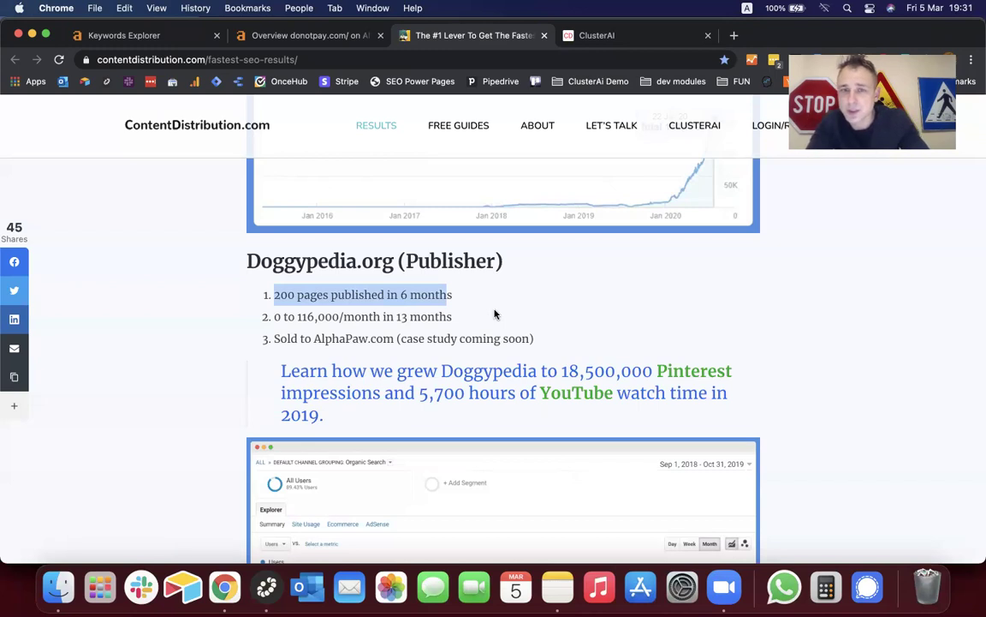